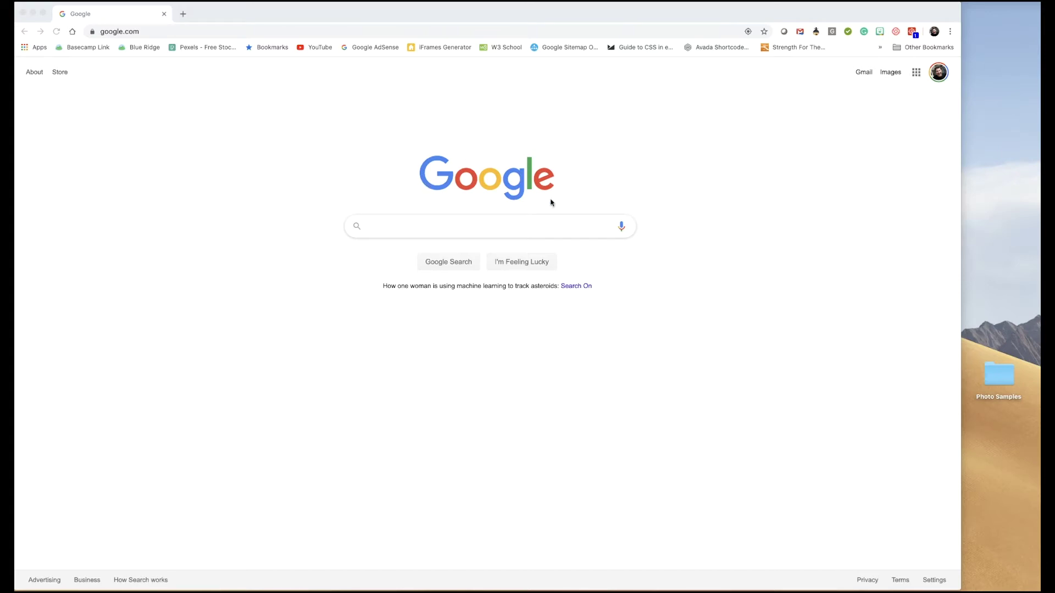
Step: Open Google Photos from the Google home page
click(915, 73)
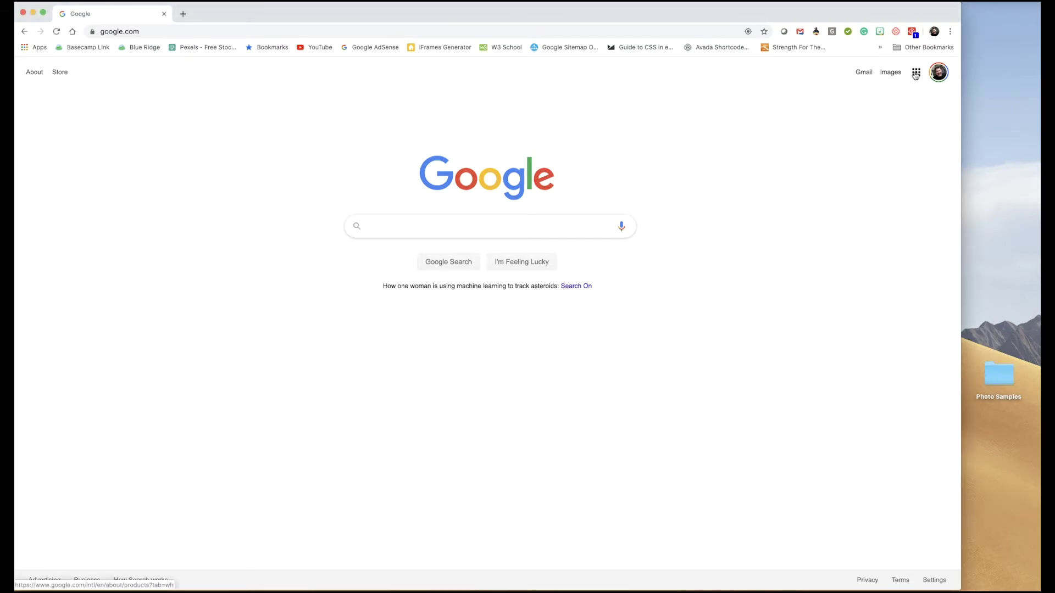
click(916, 76)
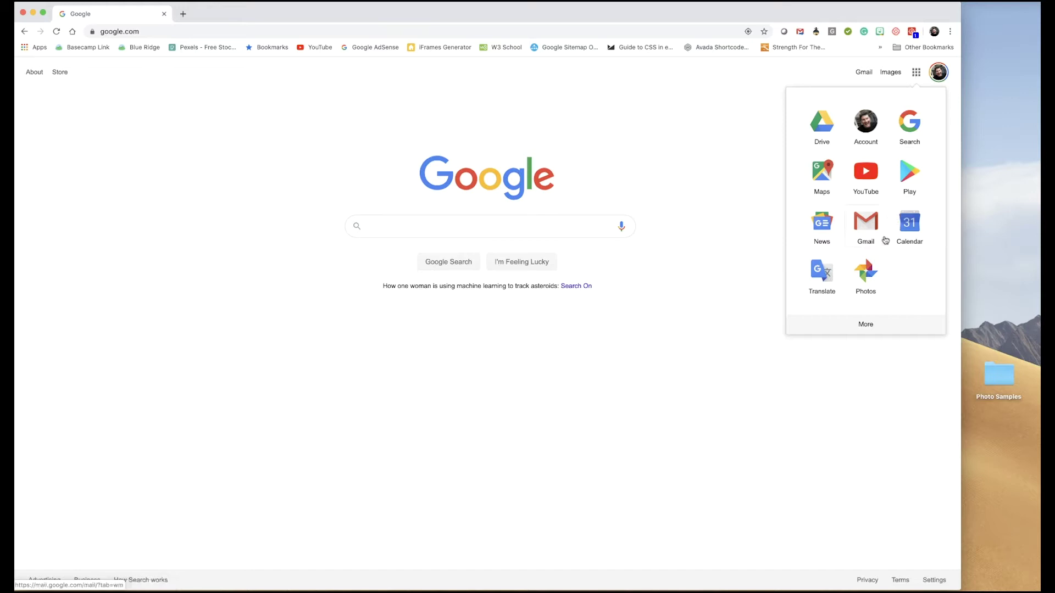
click(867, 272)
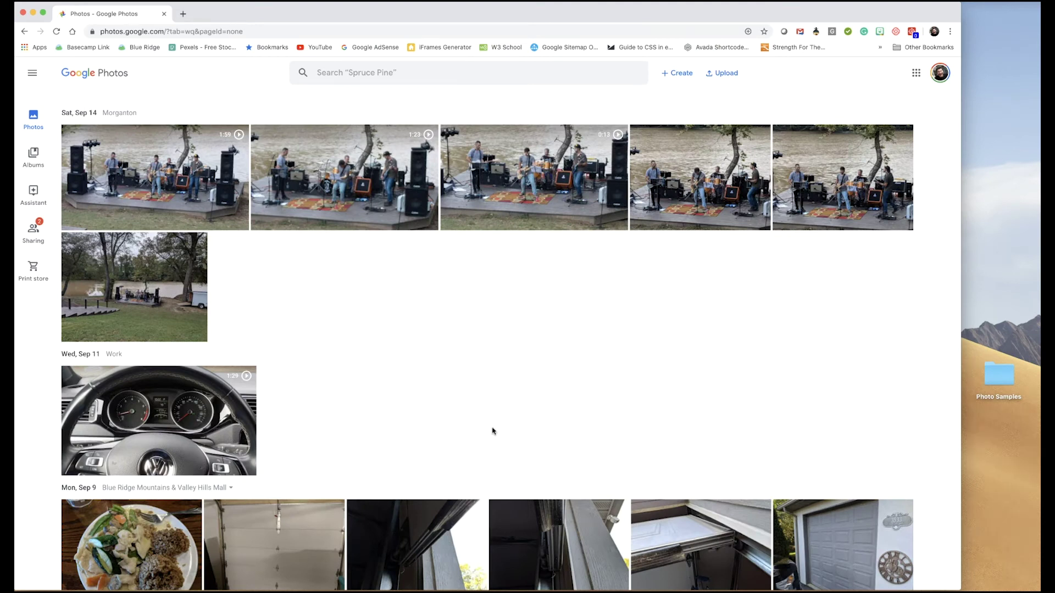
Step: Look through the recent photos in the library, from September 14 back to early September
scroll(493, 430, down, 5)
scroll(493, 432, up, 5)
click(1000, 377)
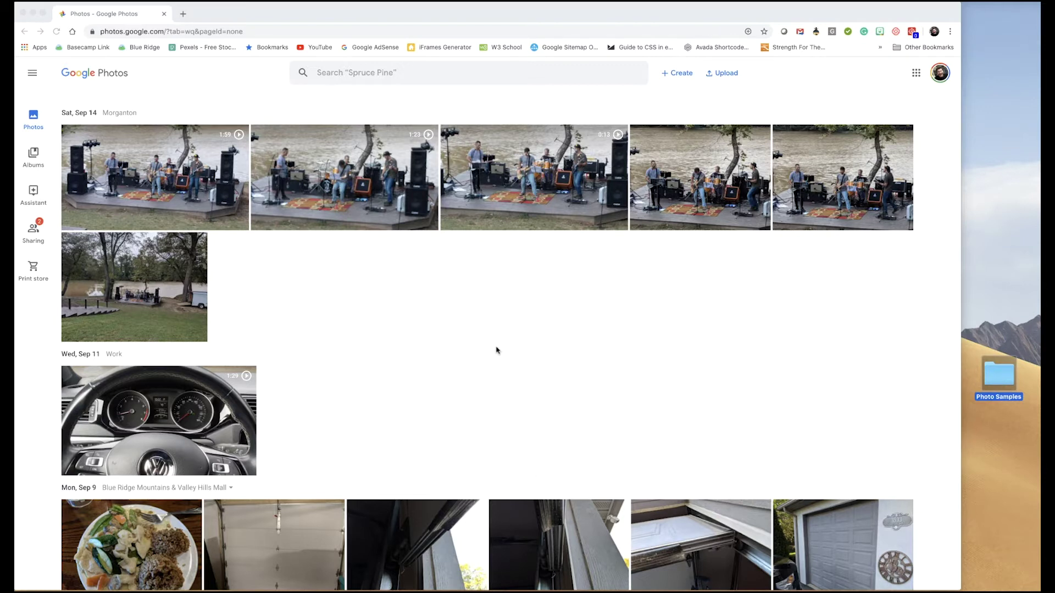
scroll(591, 408, down, 6)
scroll(585, 403, down, 3)
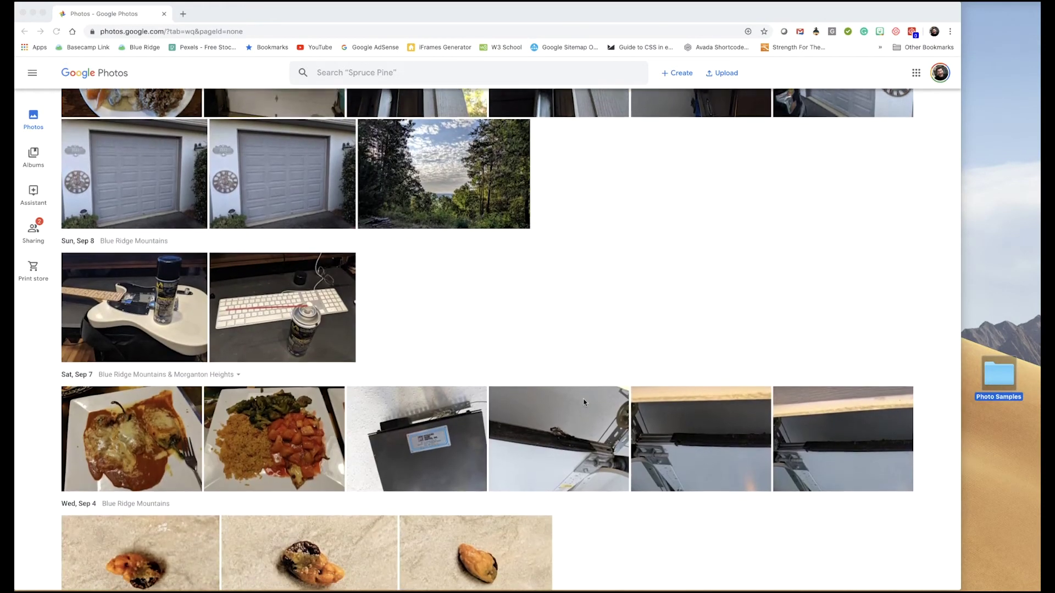
scroll(584, 403, up, 8)
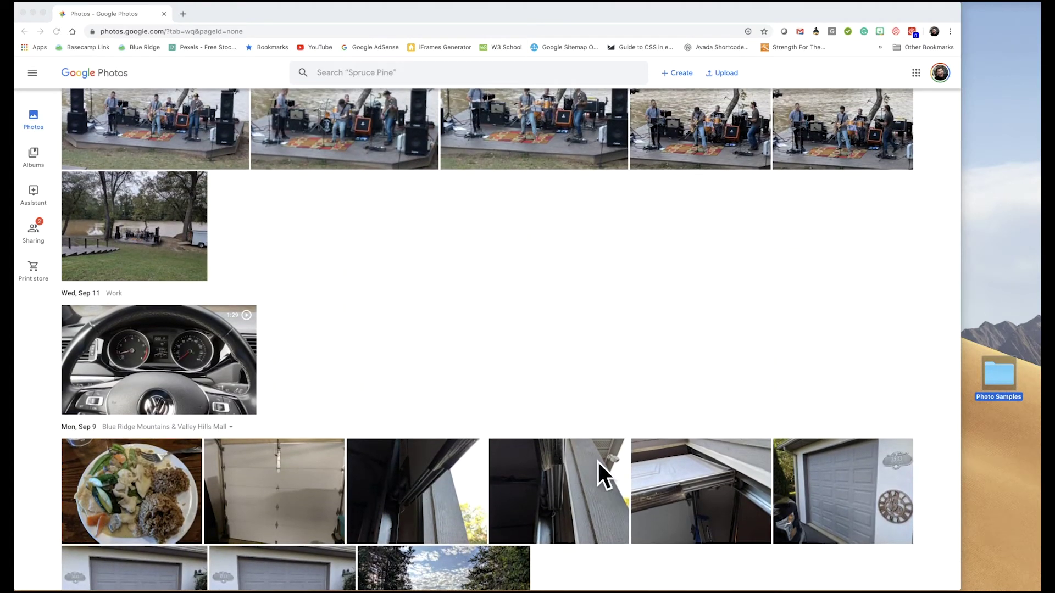
scroll(667, 338, up, 1)
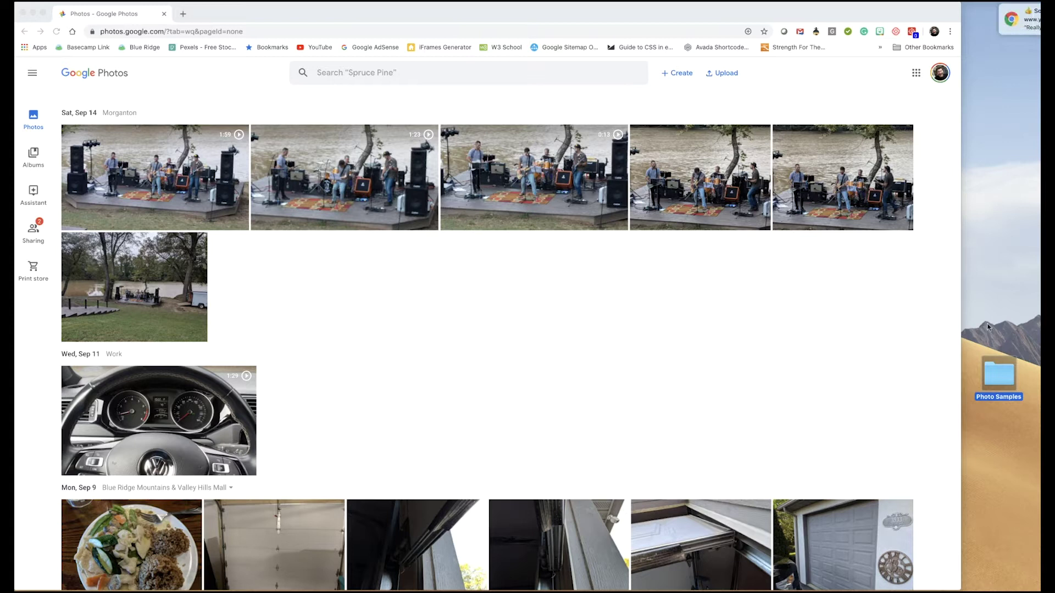
Step: Upload all twelve JPEG images from the Photo Samples desktop folder to the Google Photos library
double_click(998, 375)
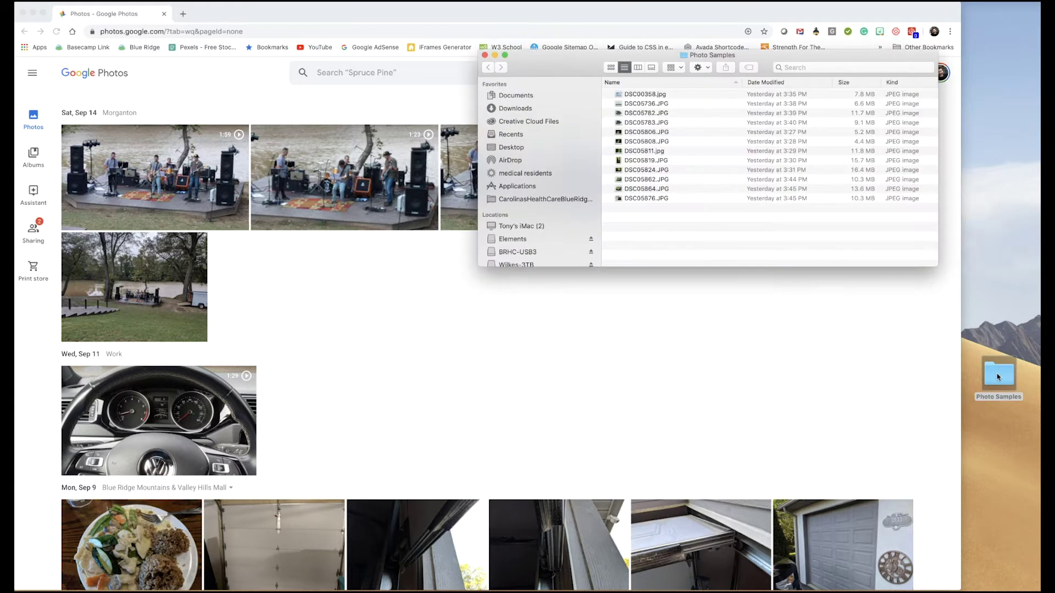
drag(801, 61, 852, 187)
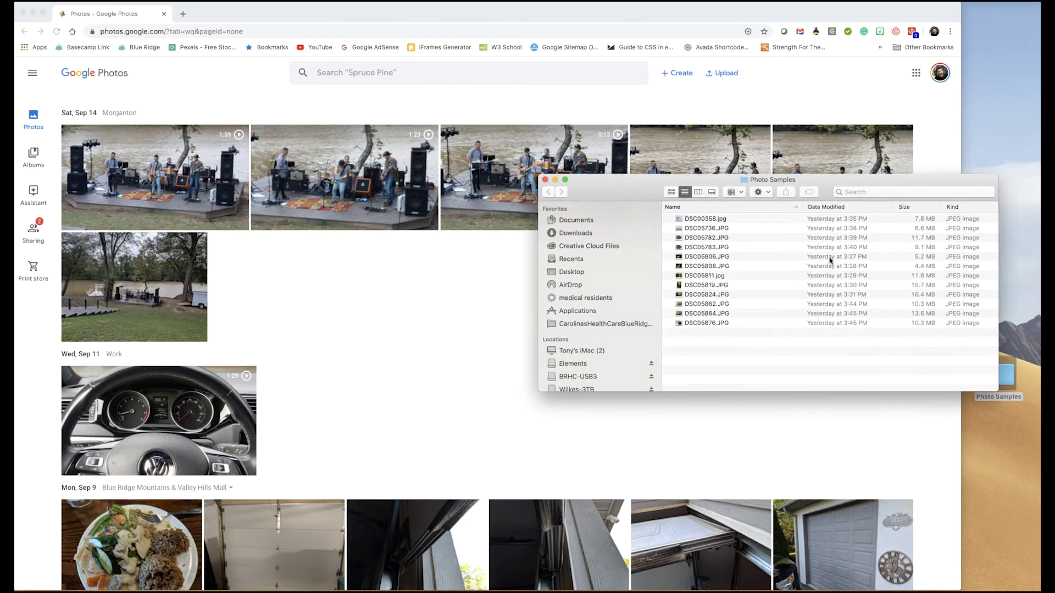
drag(767, 361, 410, 295)
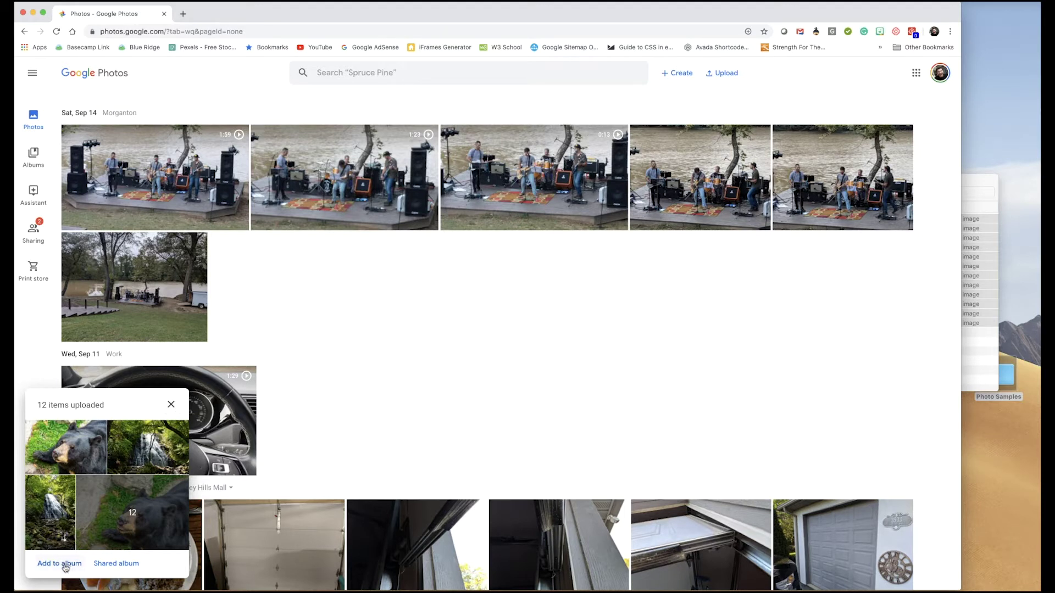
Step: Add the uploaded photos to a new album titled "Adventures with Cove Family" and save it
click(65, 568)
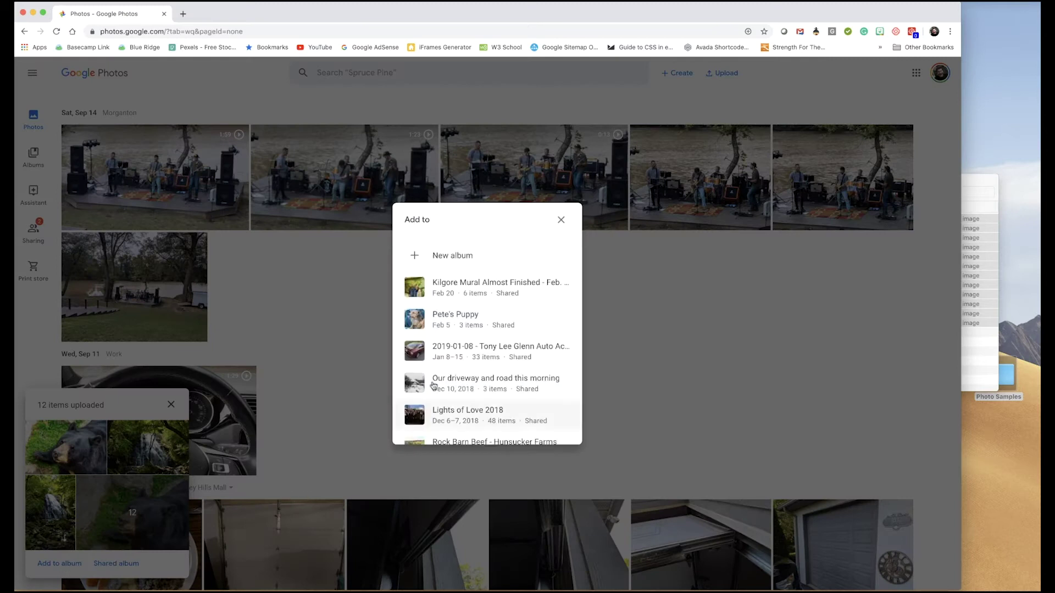
click(445, 257)
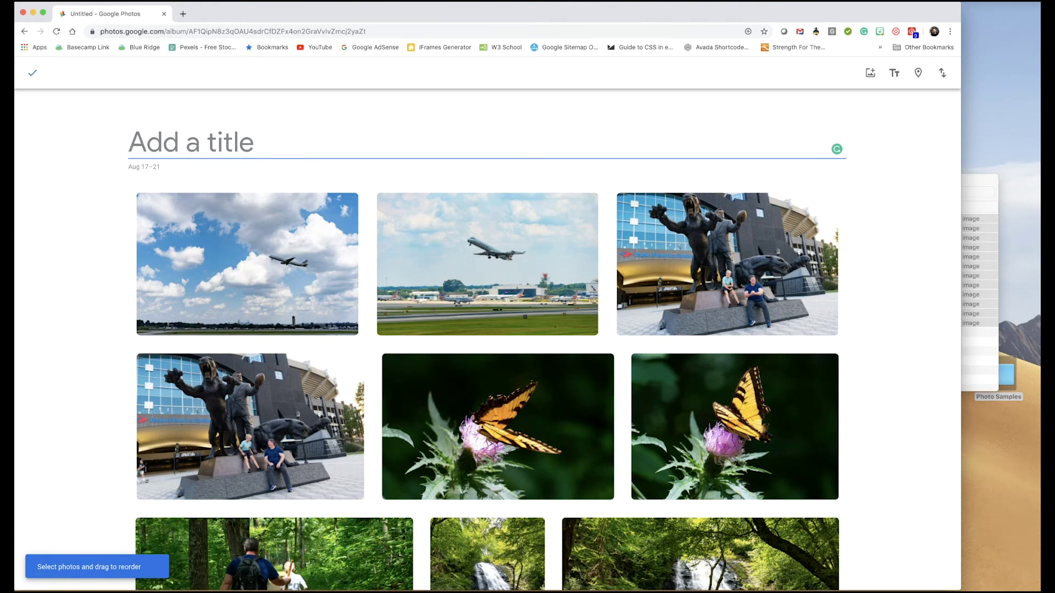
text(Adventure)
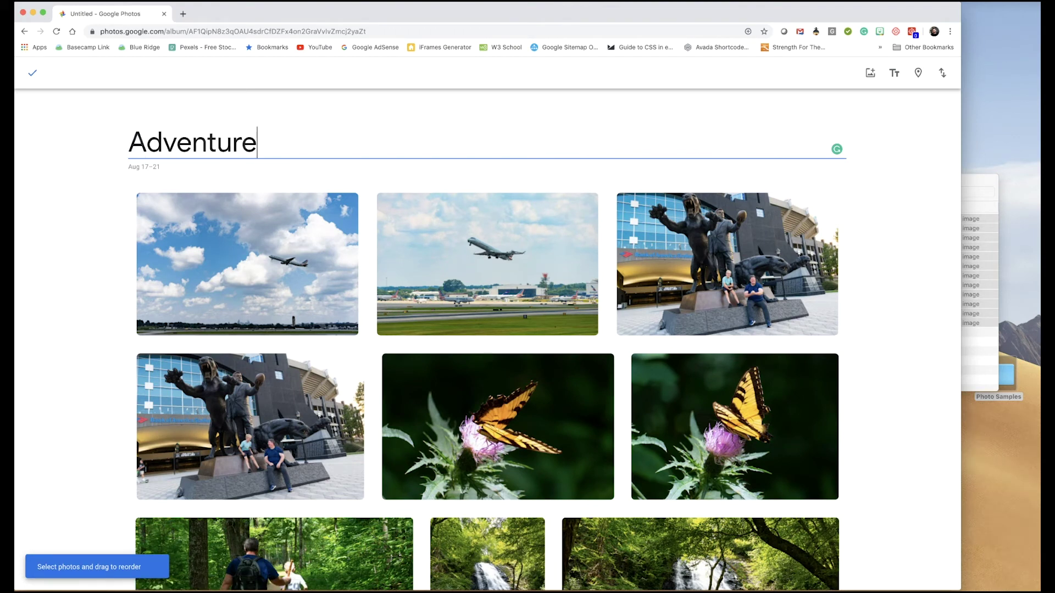
text(s with Cov)
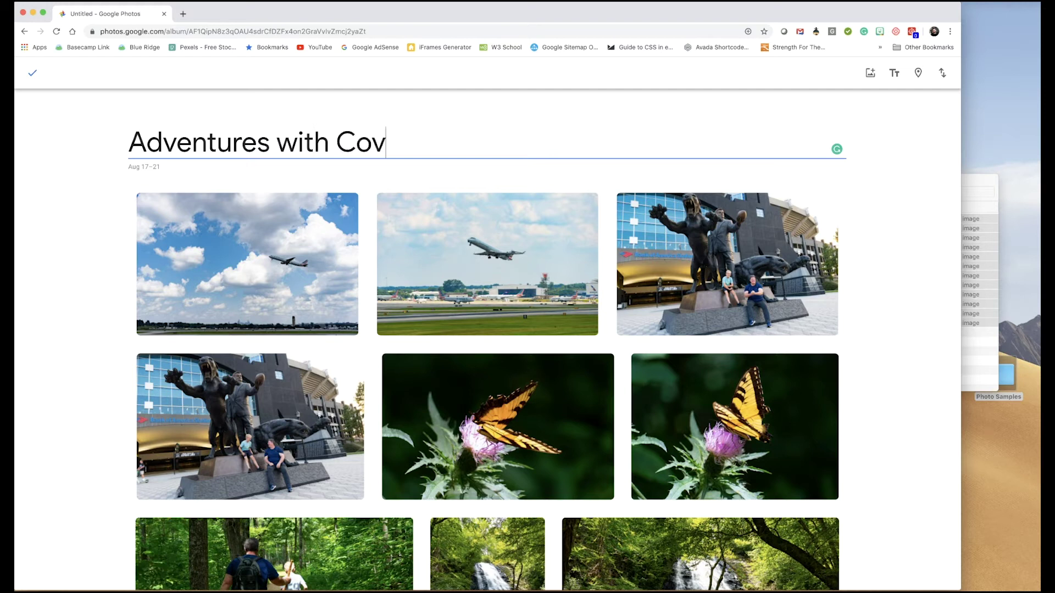
text(e Family)
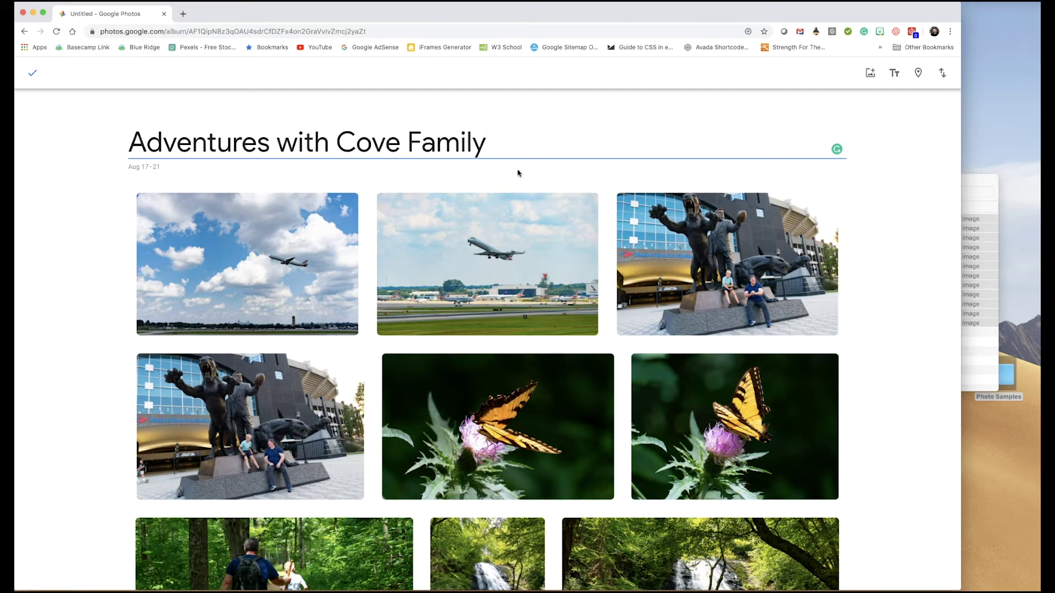
click(31, 75)
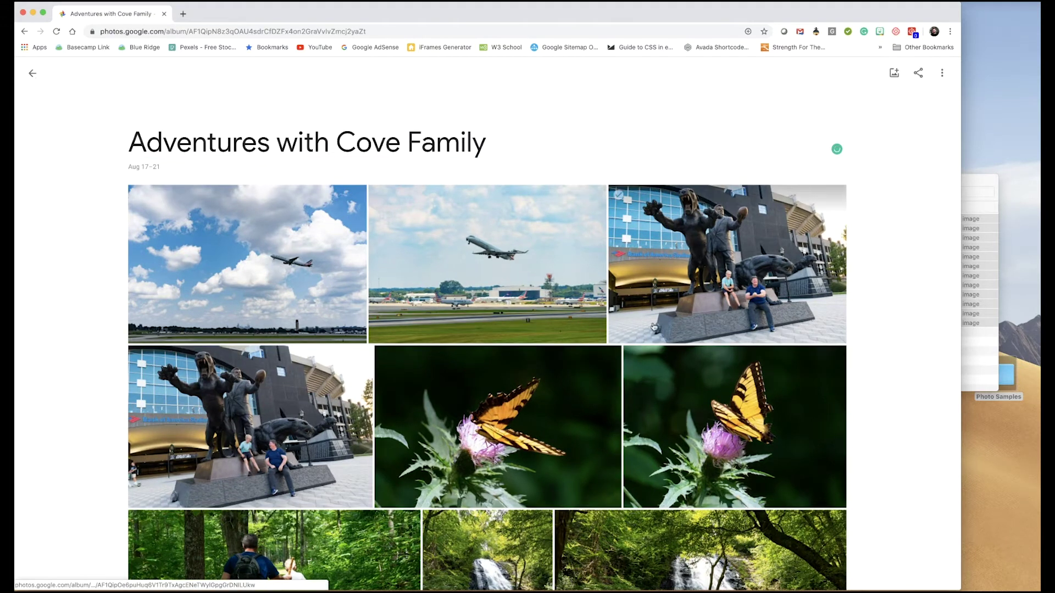
Step: Create a sharing link for the album and copy it
ctrl+scroll(492, 247, up, 5)
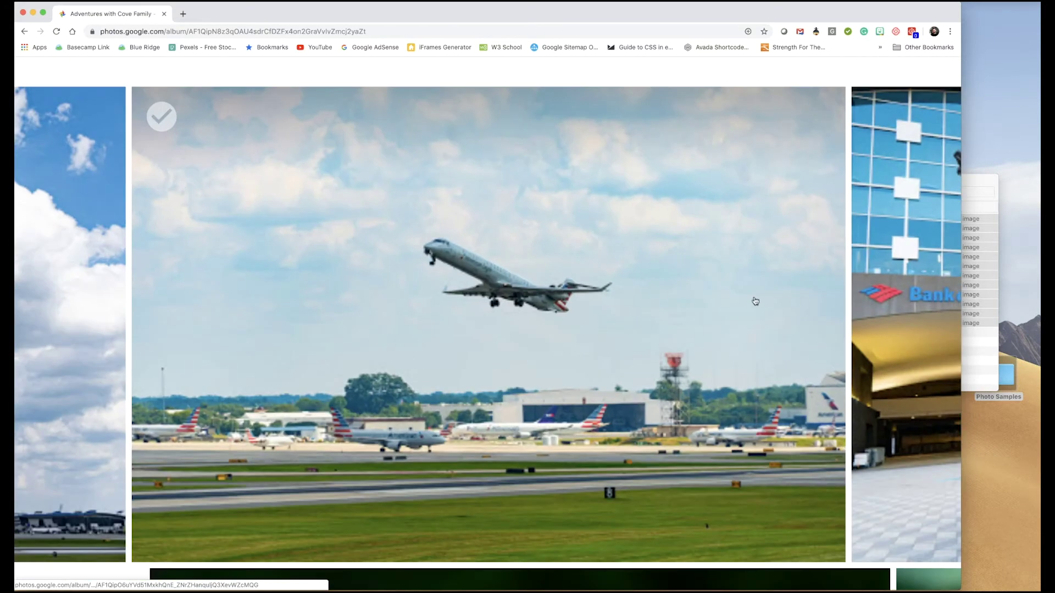
ctrl+scroll(694, 93, down, 5)
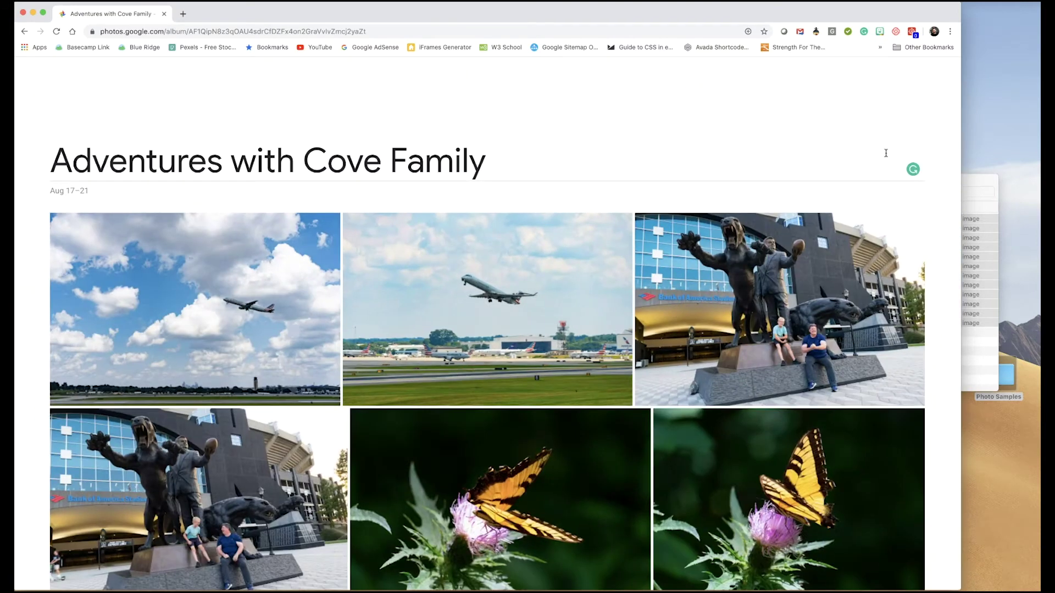
ctrl+scroll(907, 88, down, 2)
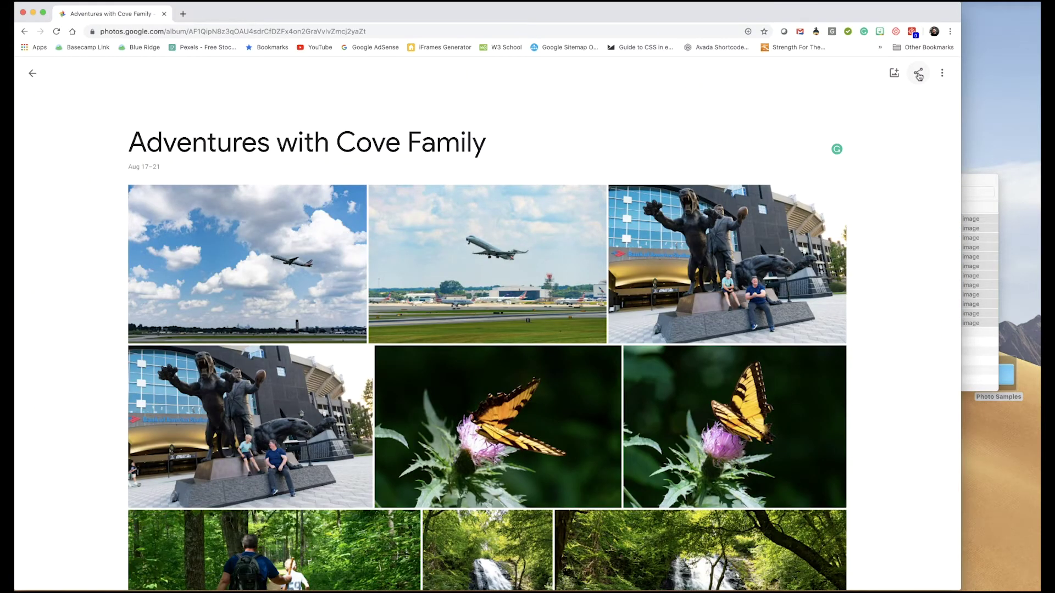
click(918, 74)
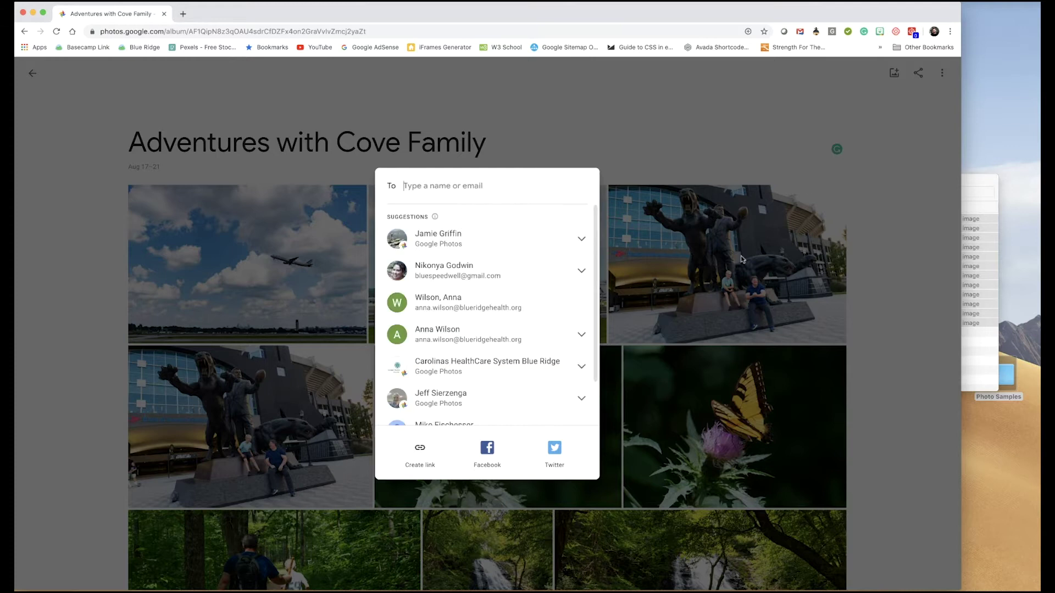
click(420, 452)
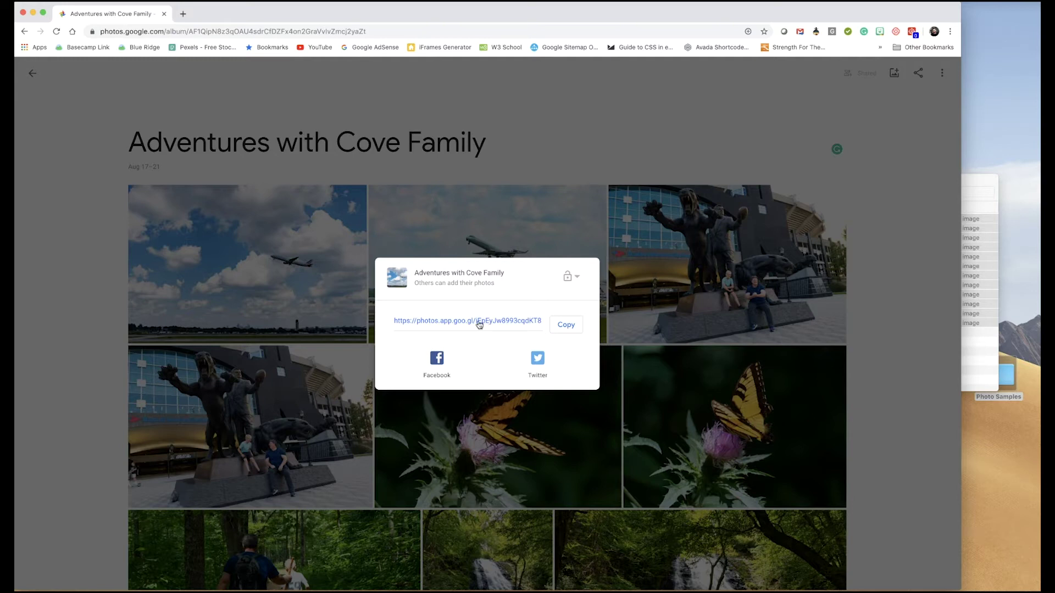
click(565, 325)
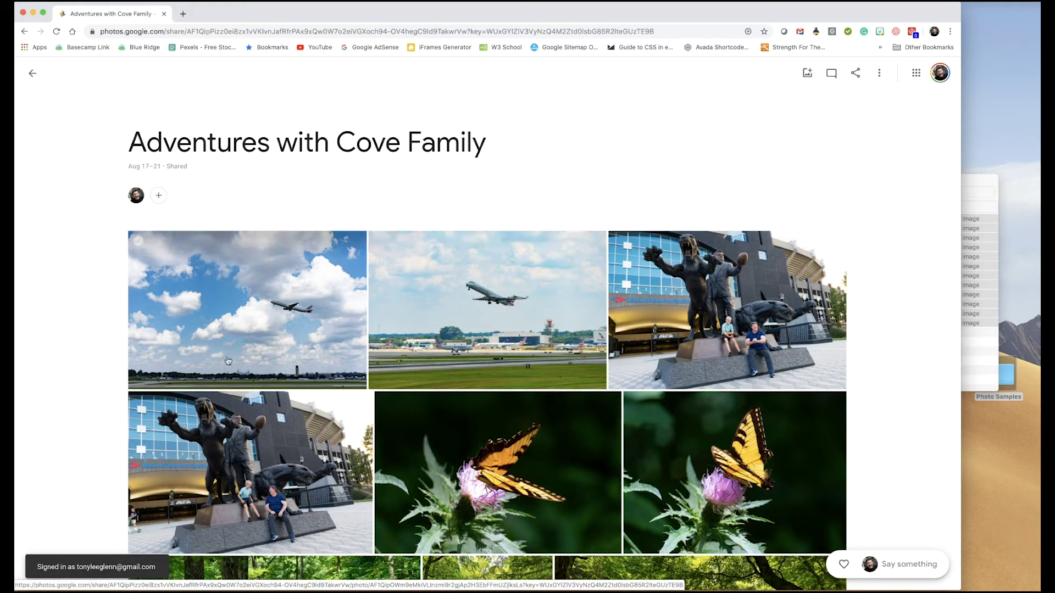
Step: Open the album's first photo, the airplane among the clouds, for editing
click(281, 345)
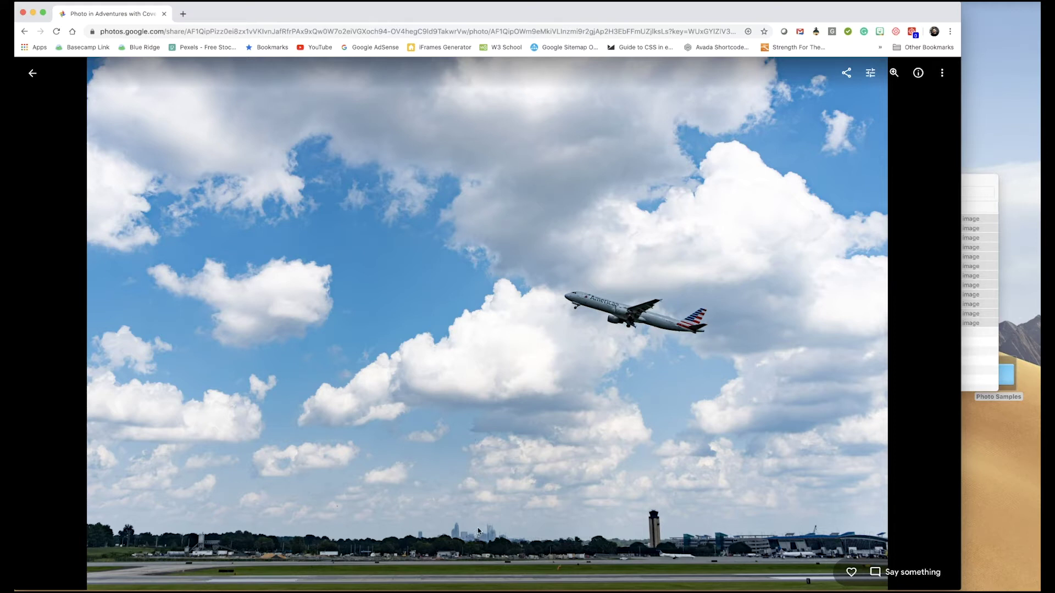
click(870, 74)
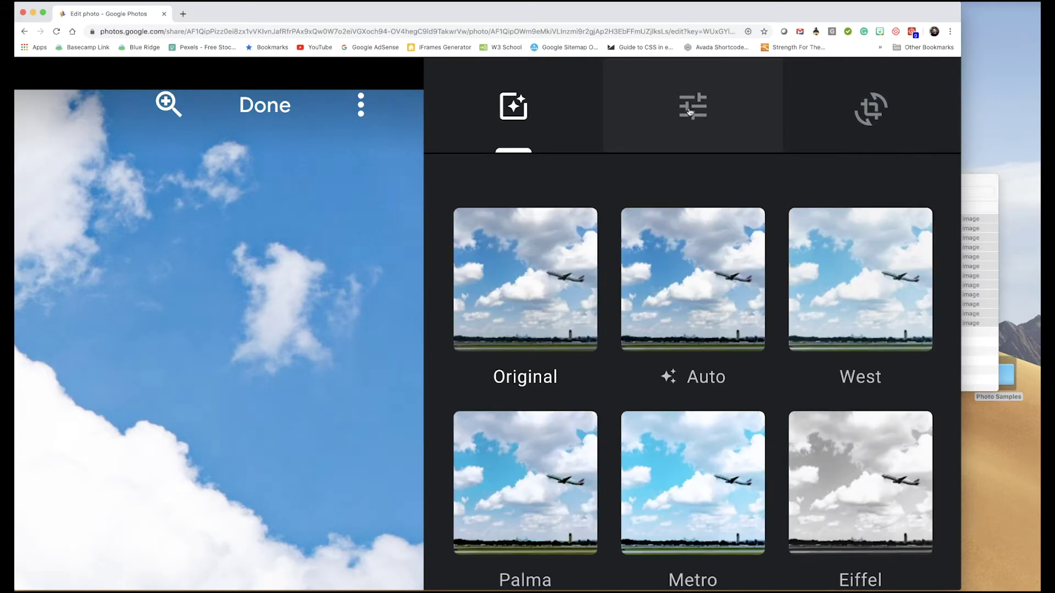
scroll(935, 125, down, 5)
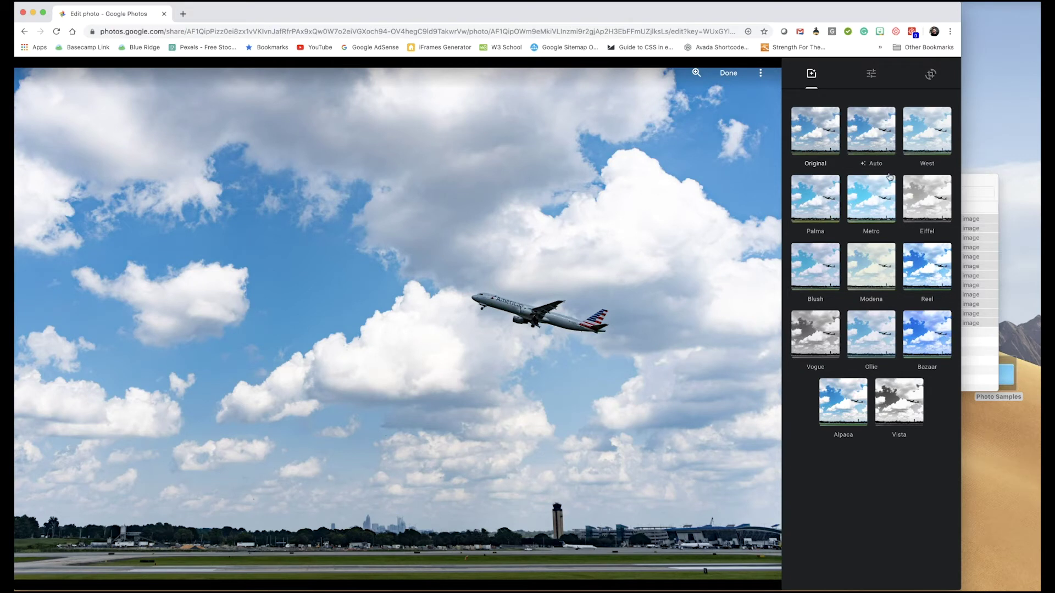
Step: Try the Auto, West, Alpaca, Vogue and Ollie filters on the airplane photo, and settle on Palma
click(877, 135)
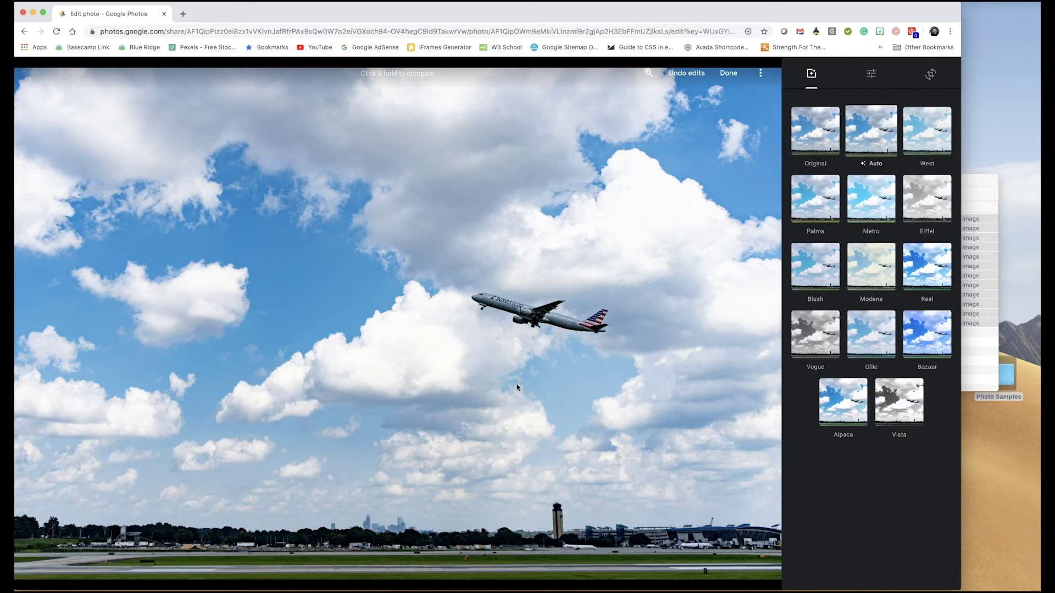
click(927, 143)
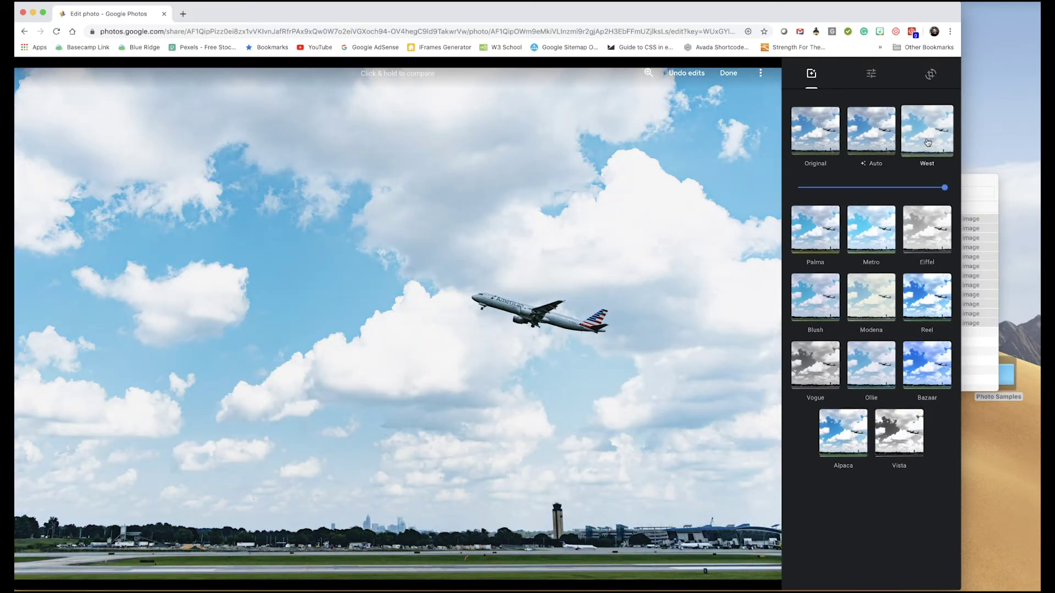
click(850, 445)
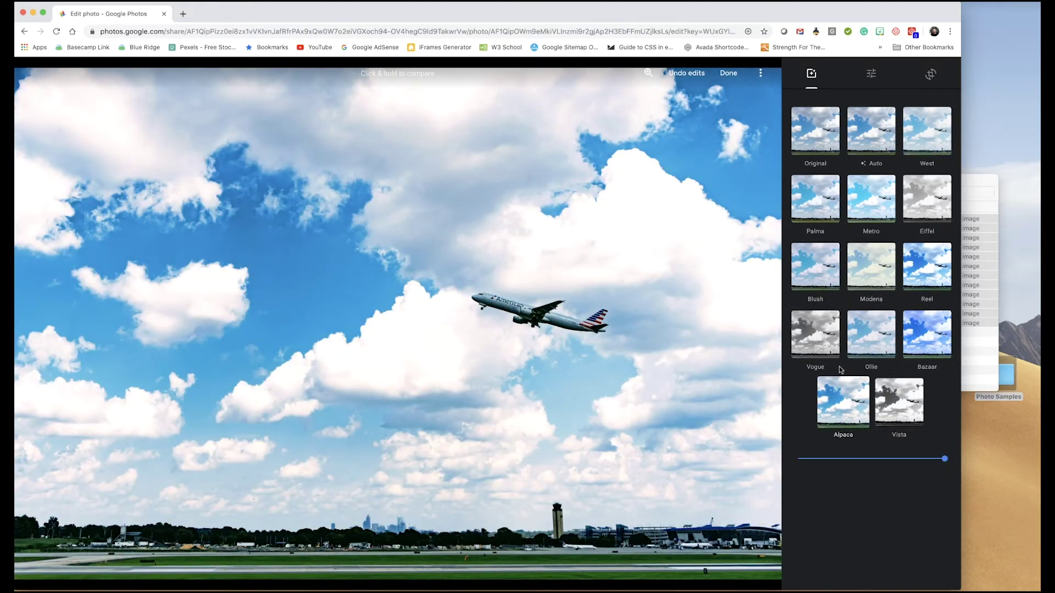
click(817, 338)
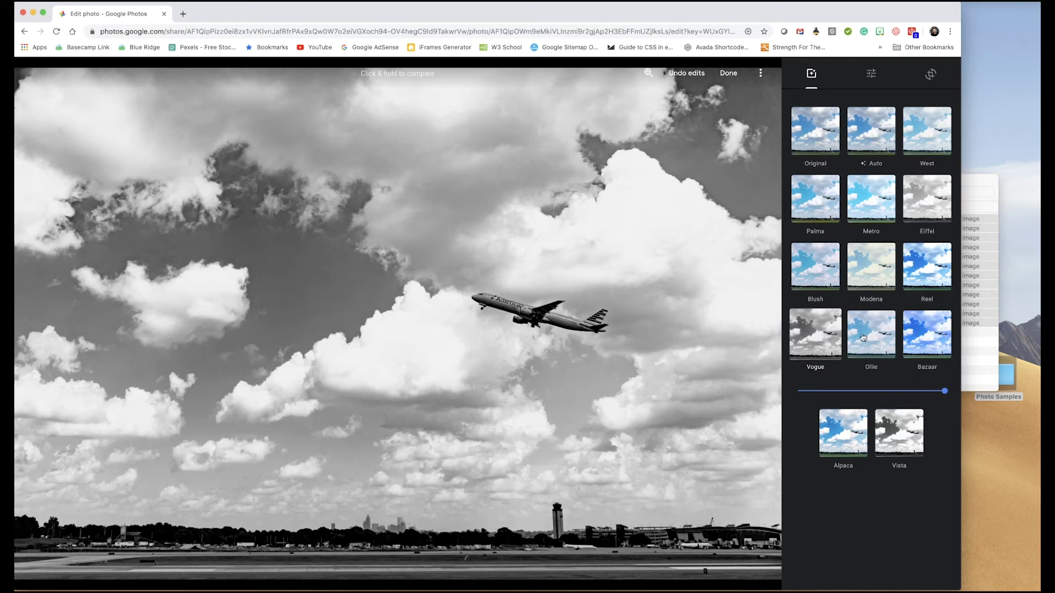
click(879, 340)
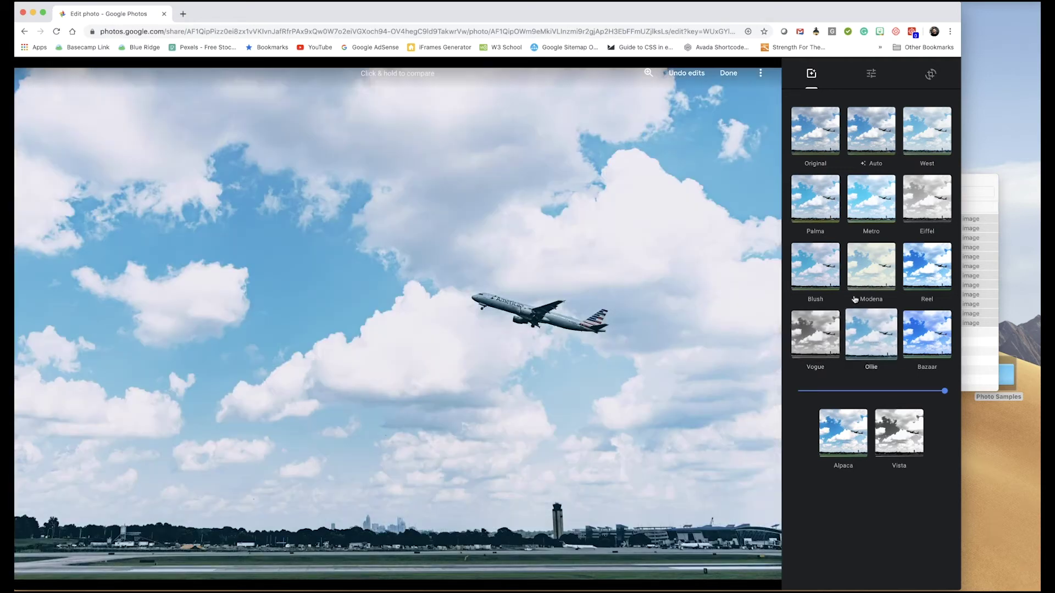
click(818, 199)
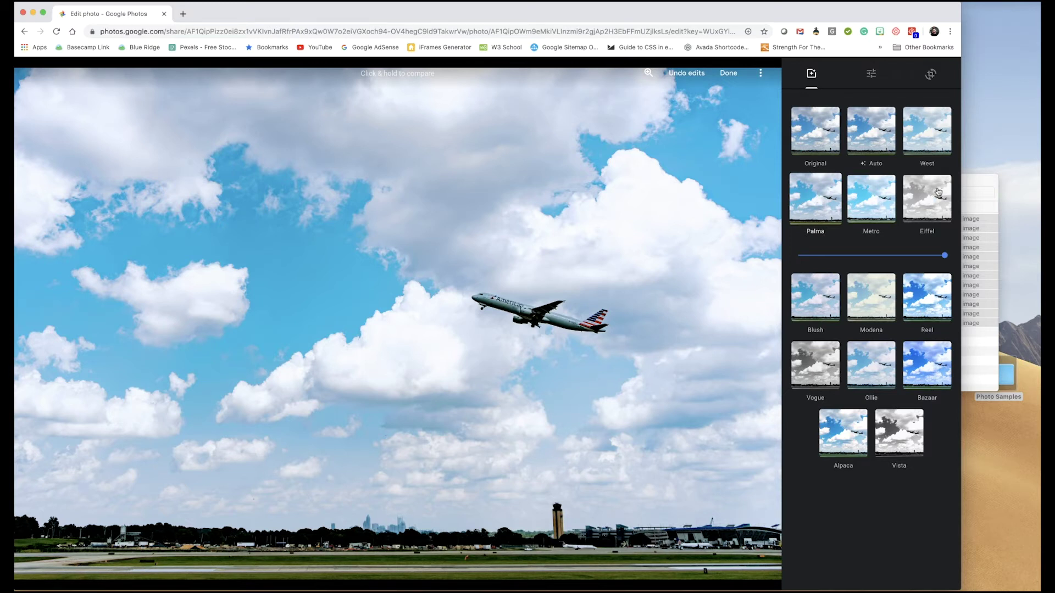
Step: Raise the airplane photo's Pop and Light adjustments slightly, leaving Color at its midpoint
click(872, 75)
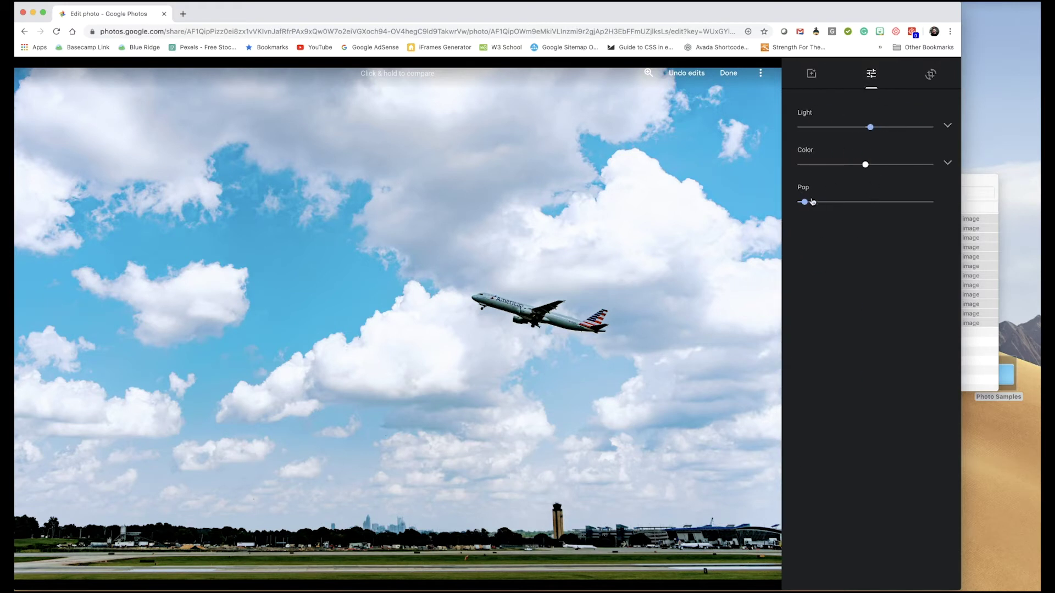
mouse_move(806, 204)
mouse_down()
mouse_move(852, 207)
mouse_move(811, 206)
mouse_up()
mouse_move(866, 166)
mouse_down()
mouse_move(830, 166)
mouse_move(916, 167)
mouse_move(810, 167)
mouse_move(865, 167)
mouse_up()
mouse_move(870, 128)
mouse_down()
mouse_move(901, 130)
mouse_move(879, 131)
mouse_up()
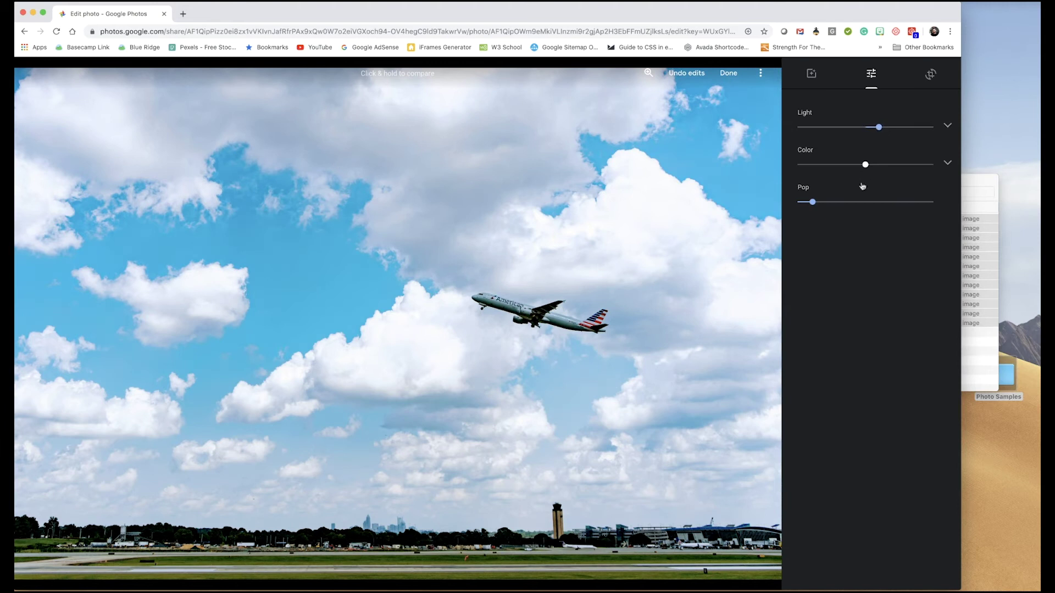
Step: Examine the detailed Color adjustments and the detailed Light adjustments available for the photo
click(945, 163)
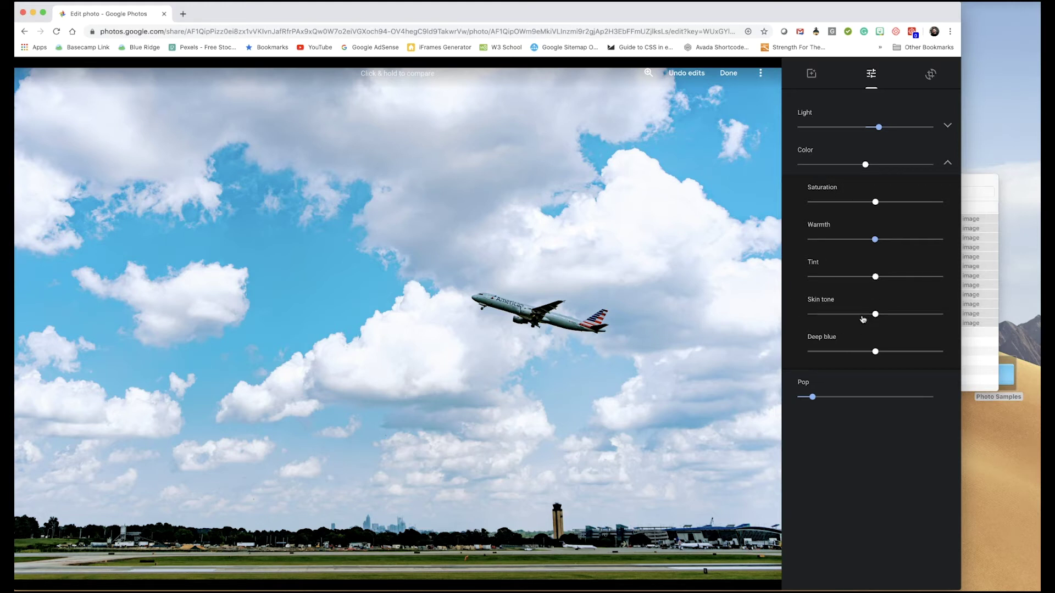
click(947, 165)
click(947, 126)
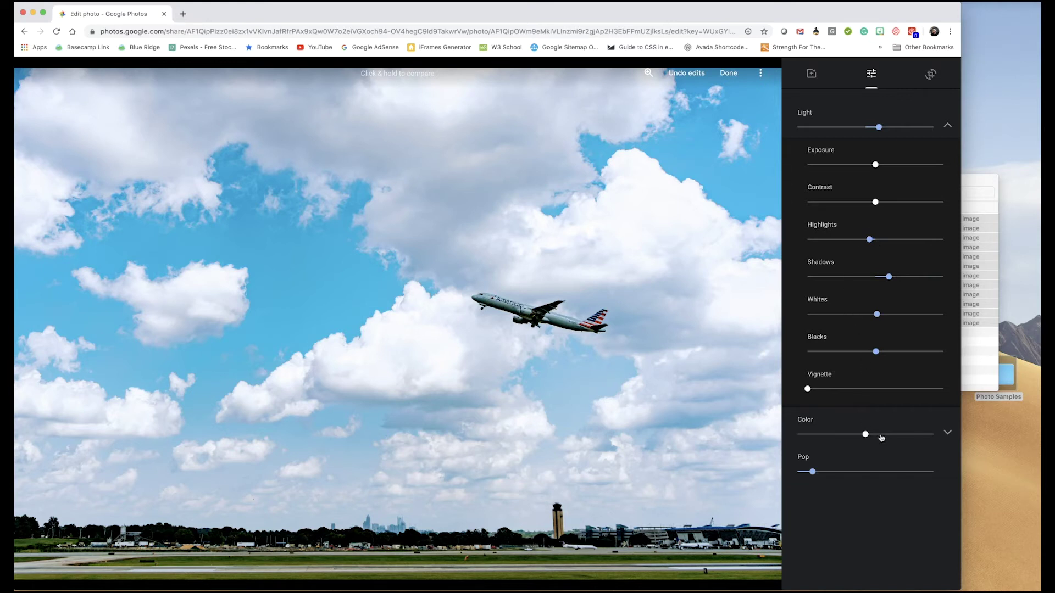
Step: Tilt the first airplane photo slightly and crop it to a frame a little taller than wide around the plane and control tower
click(947, 127)
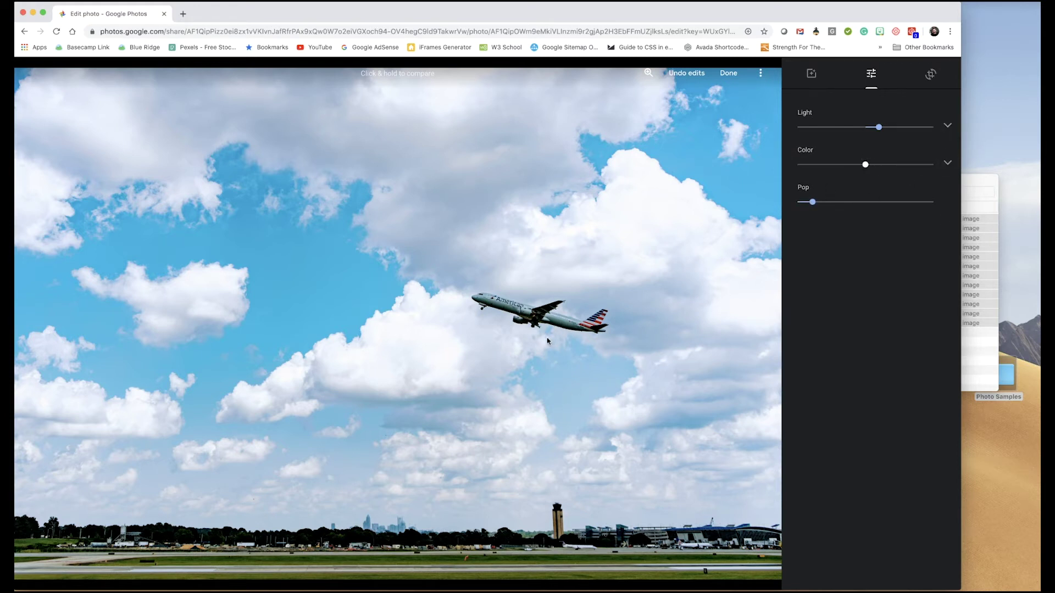
click(930, 75)
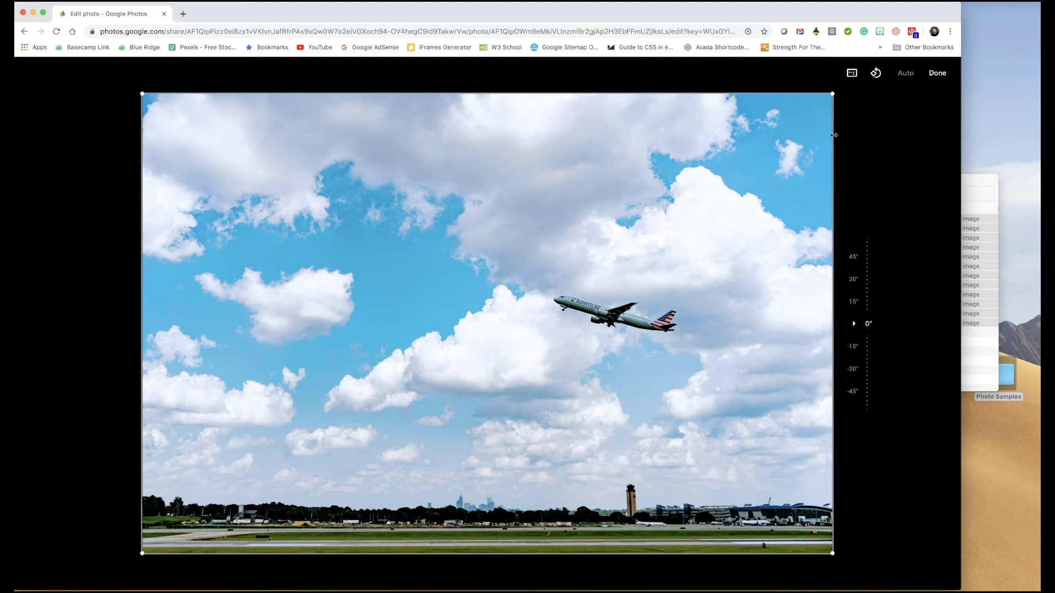
drag(853, 323, 846, 344)
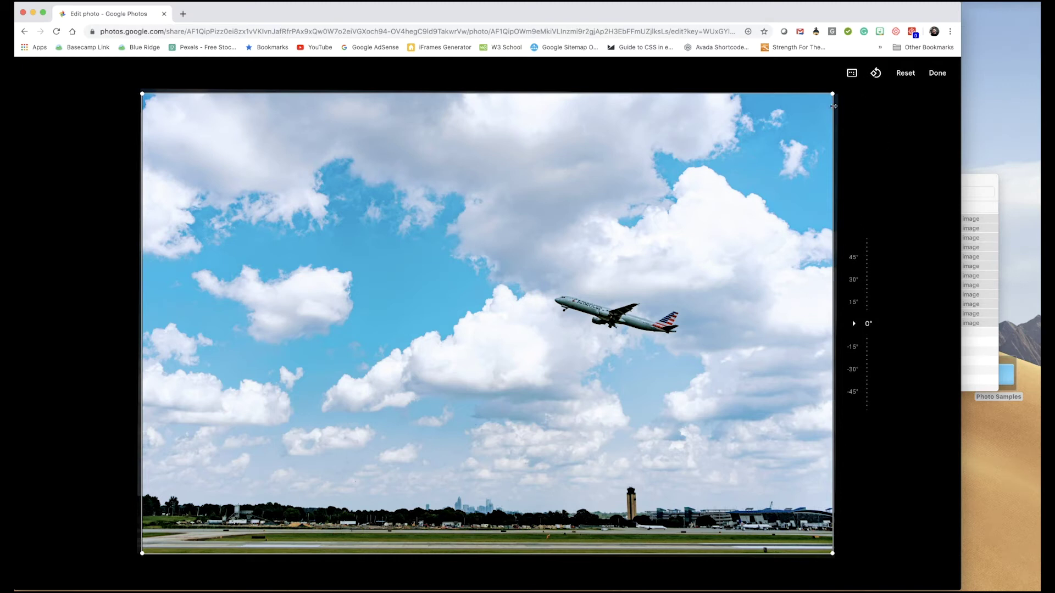
drag(832, 94, 761, 117)
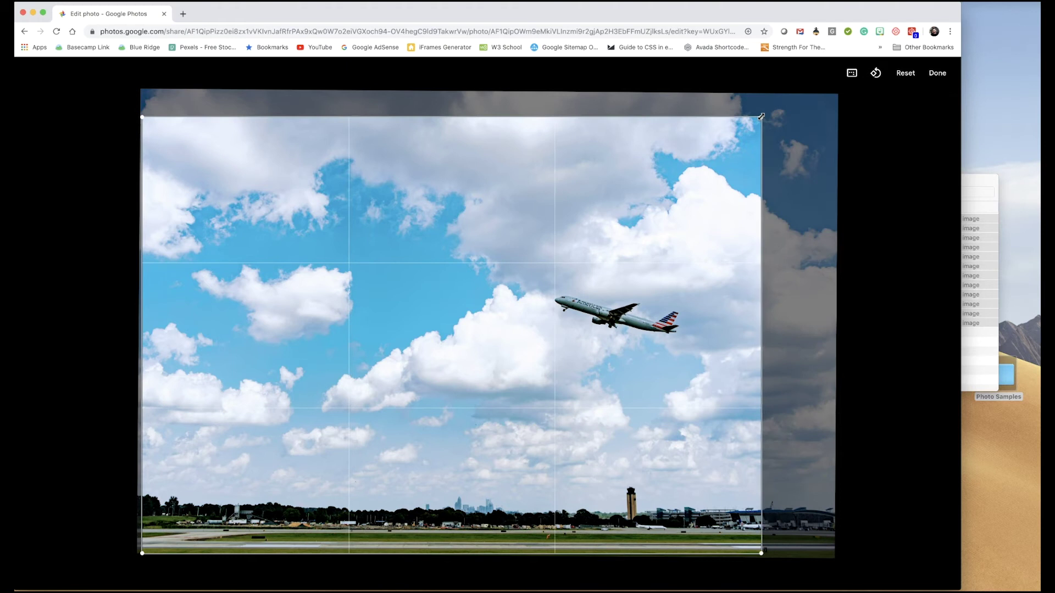
drag(161, 93, 438, 106)
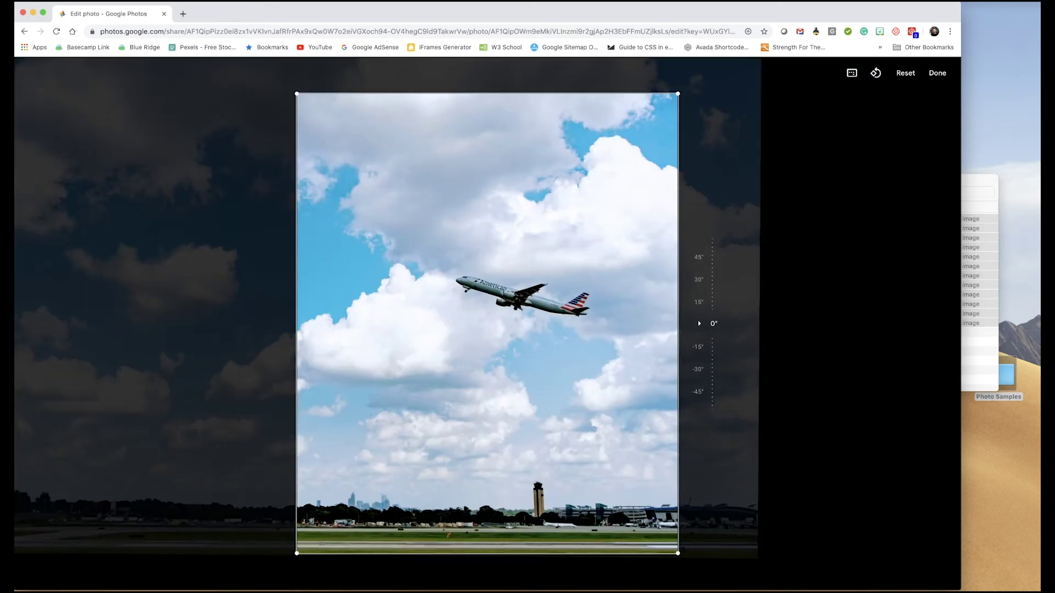
drag(678, 94, 676, 139)
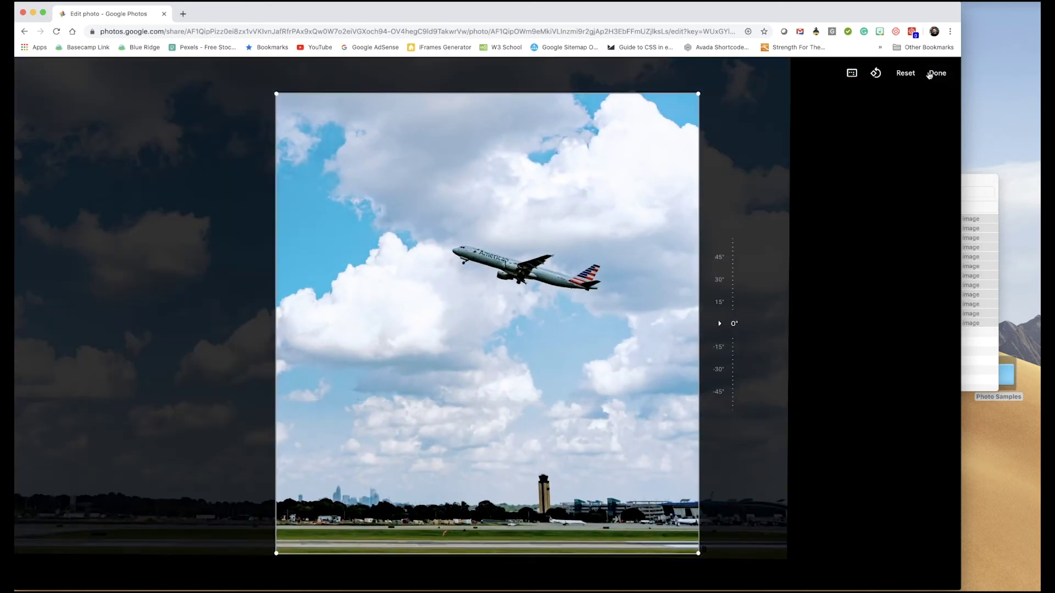
click(938, 73)
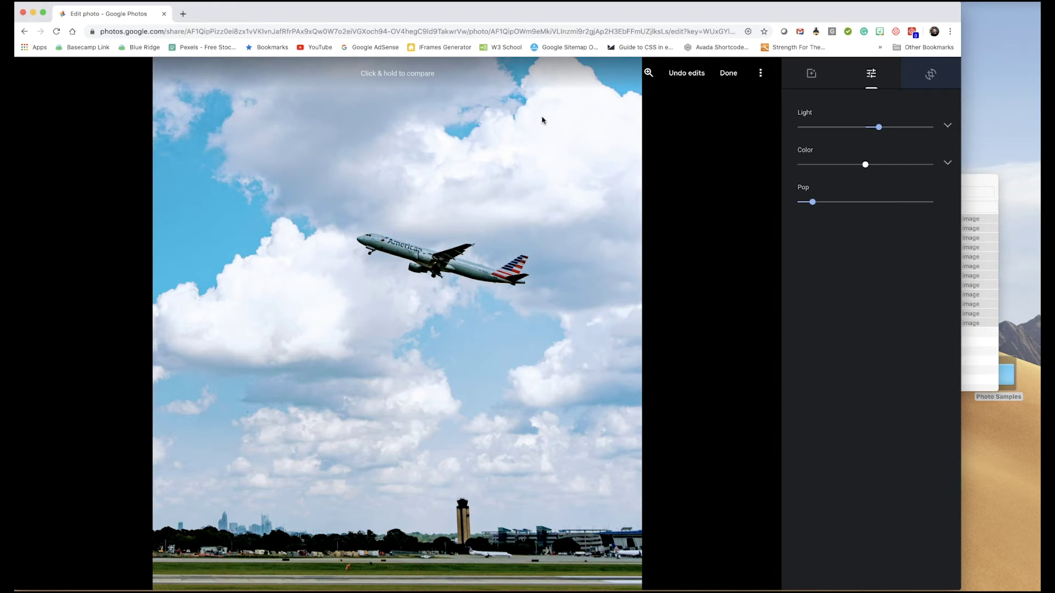
Step: Save the first airplane photo's edits and return to the Adventures with Cove Family album
mouse_move(541, 119)
click(728, 74)
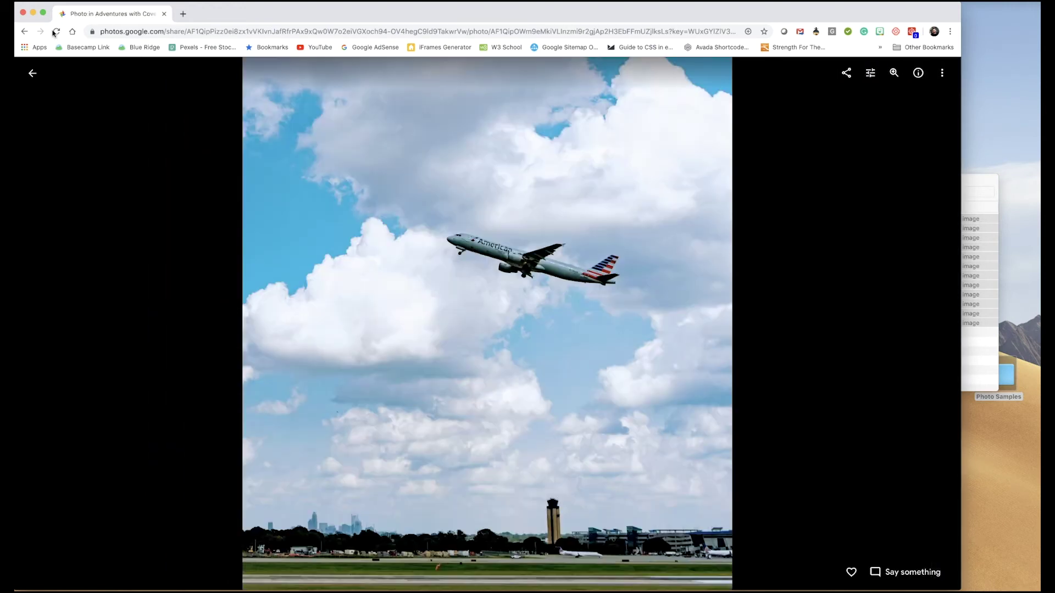
click(31, 73)
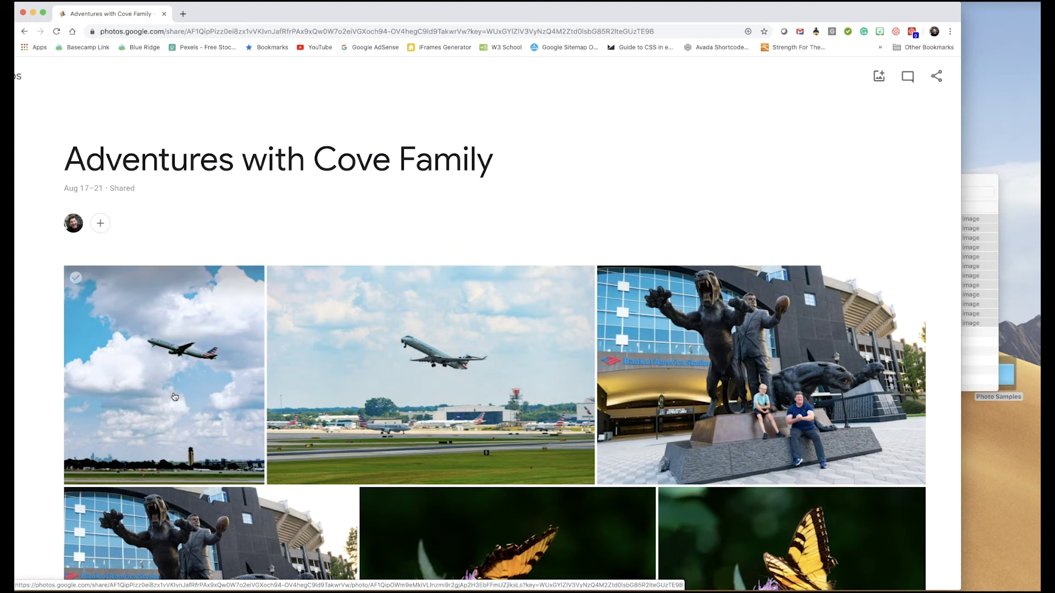
Step: Reopen the first airplane photo to undo its edits, and bring up the album's second airplane photo in the editor
click(172, 394)
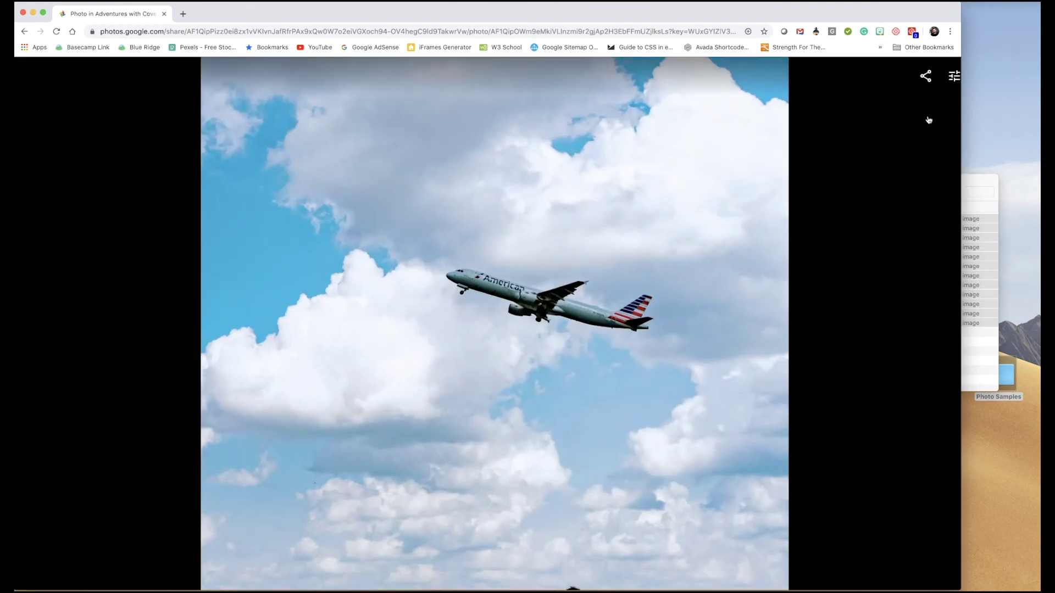
click(953, 77)
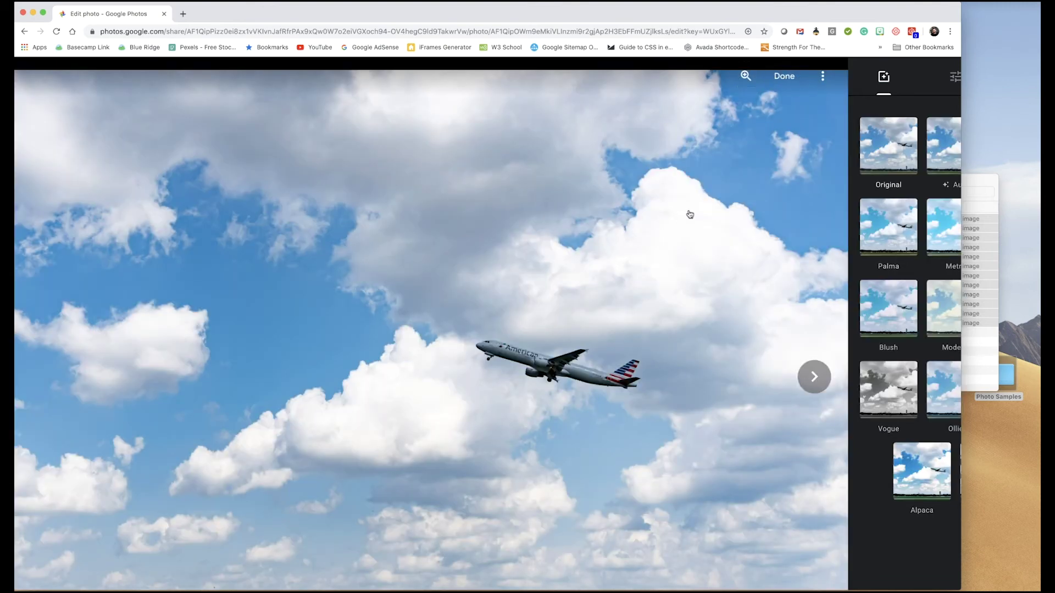
click(823, 77)
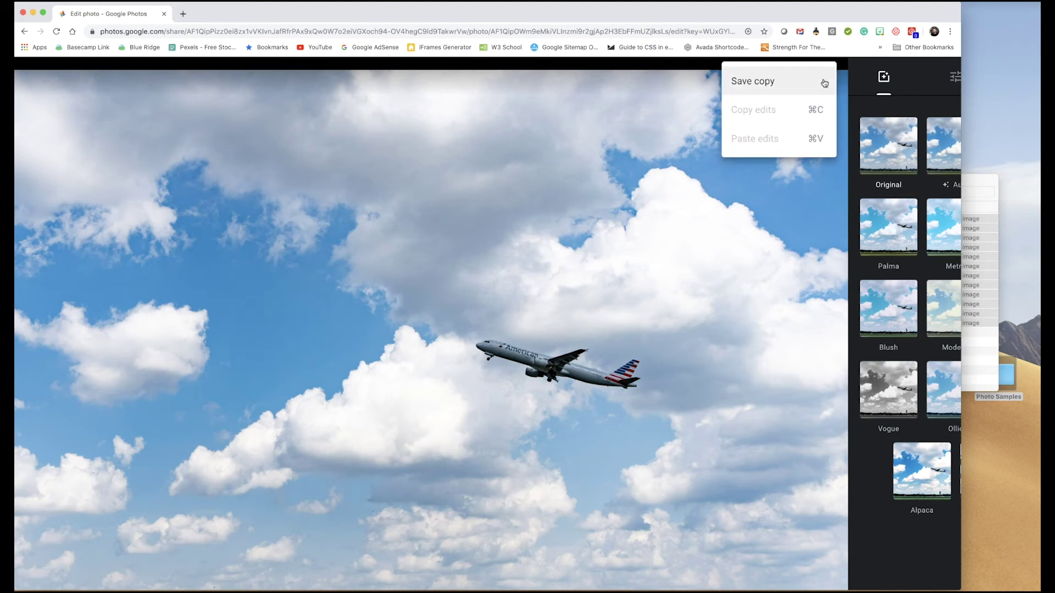
click(824, 83)
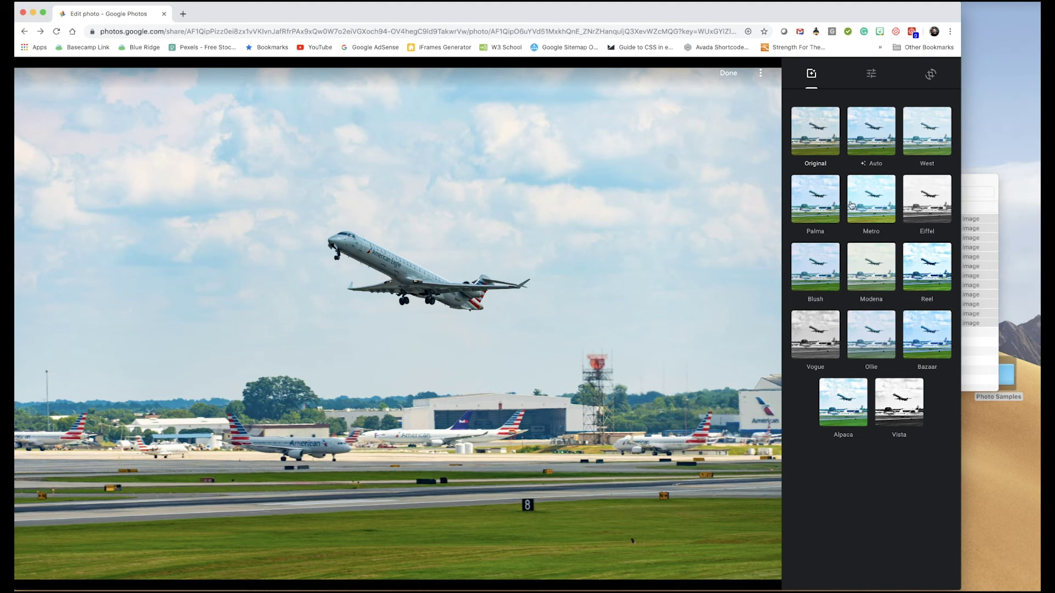
Step: Apply the Auto filter to the second airplane photo and crop away both sides, keeping its full height
click(870, 152)
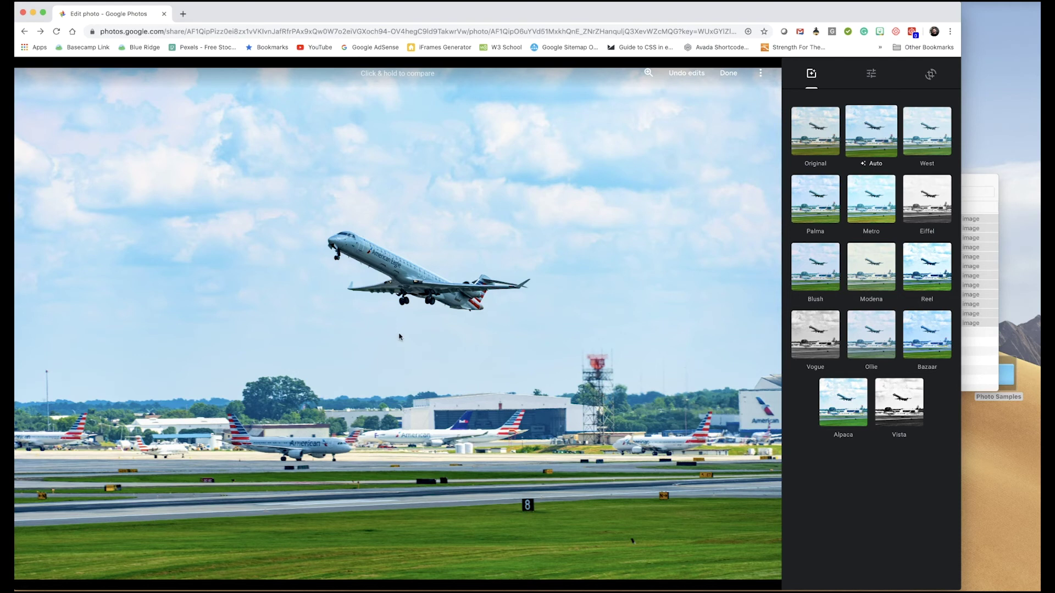
click(930, 75)
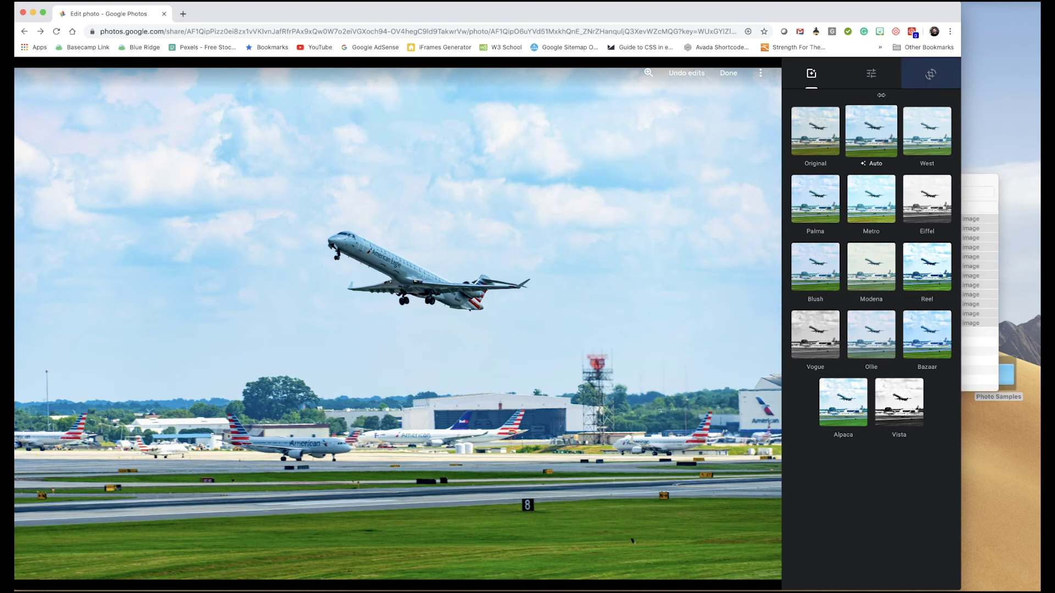
drag(142, 342, 295, 343)
drag(758, 324, 654, 330)
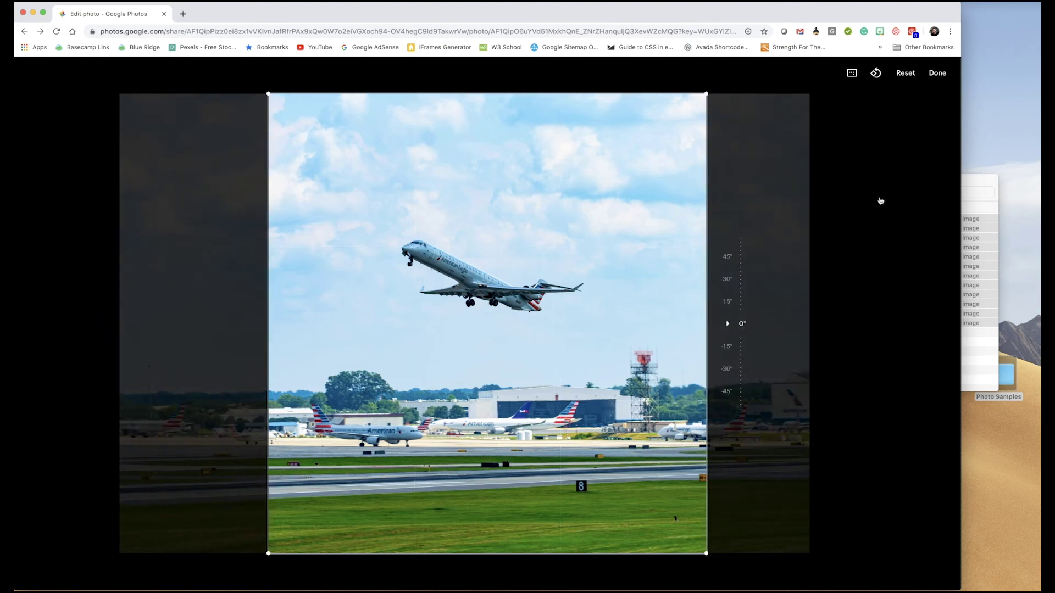
click(938, 73)
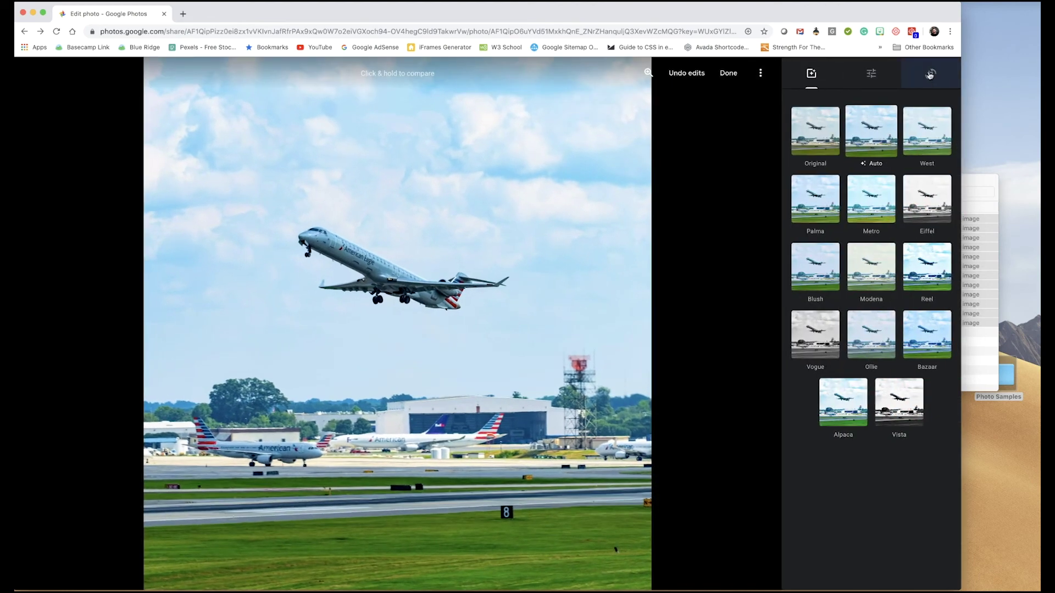
Step: Save the second airplane photo's edits and return to the album to view the cropped photo up close
click(729, 74)
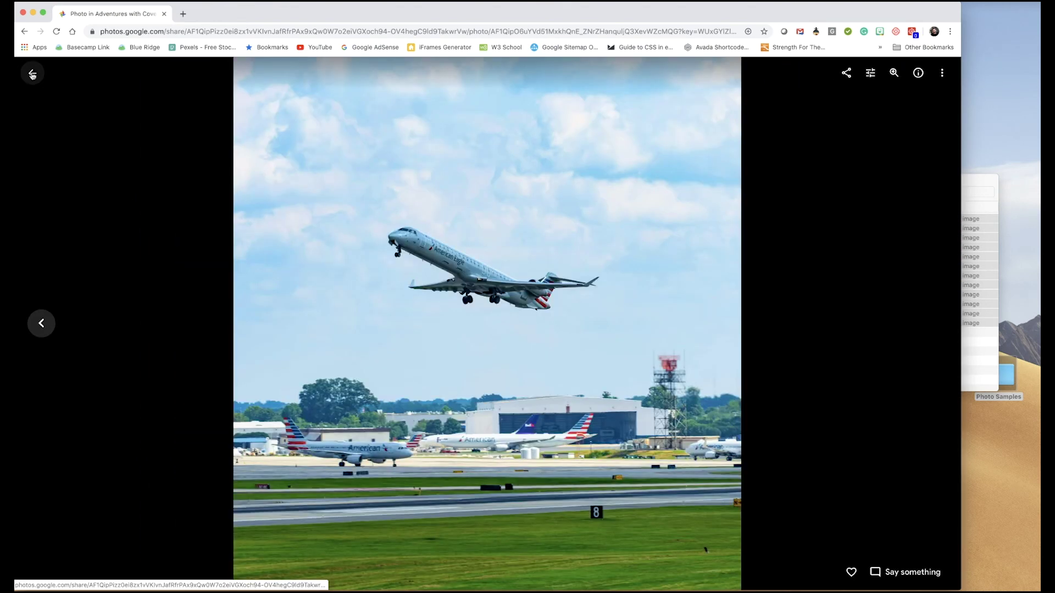
click(32, 74)
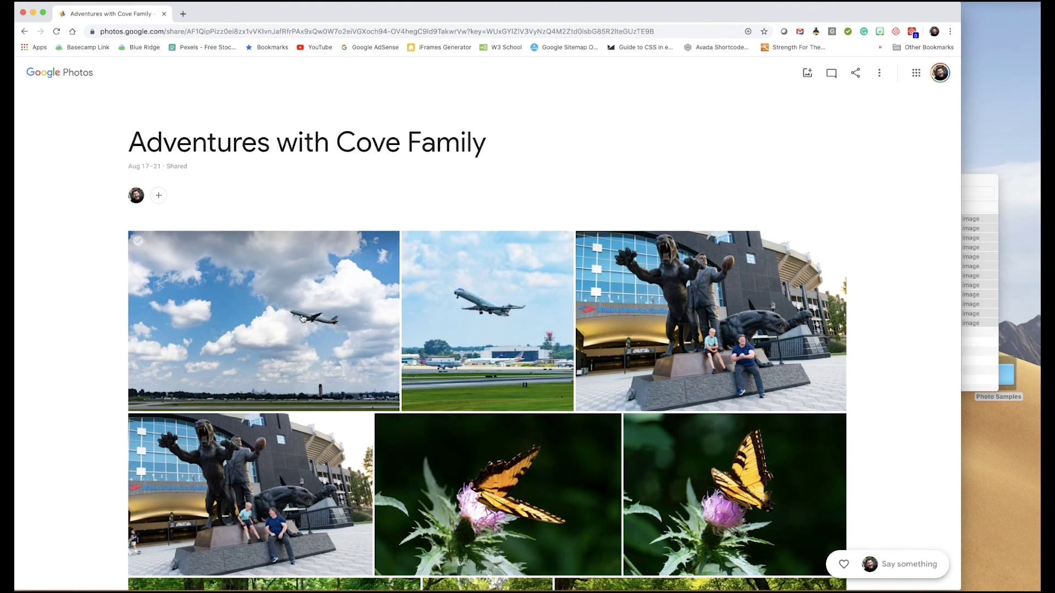
scroll(497, 317, up, 5)
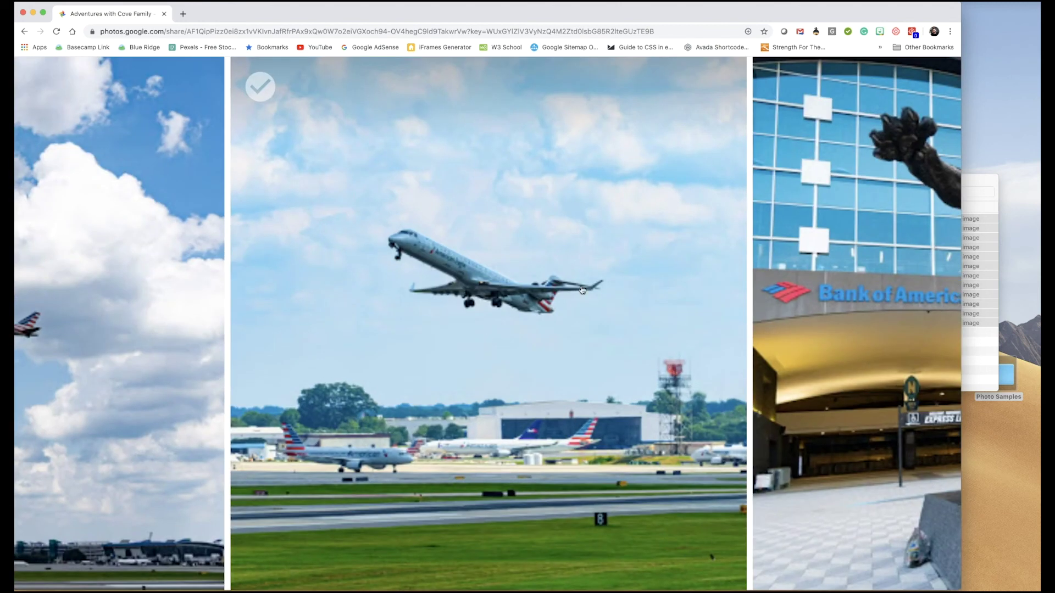
scroll(596, 264, down, 5)
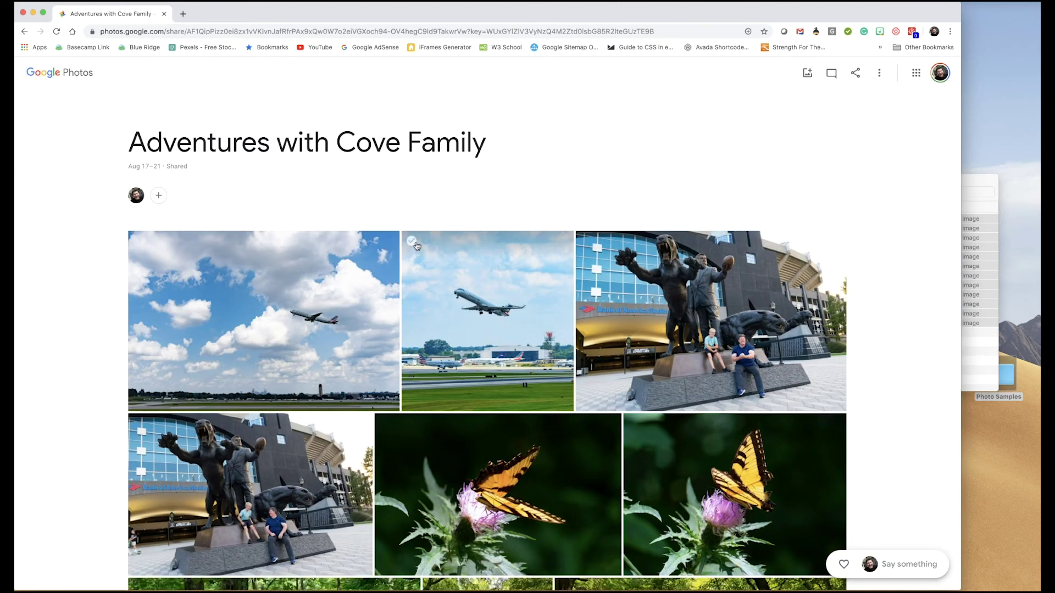
Step: Download the edited second airplane photo from the album
click(412, 241)
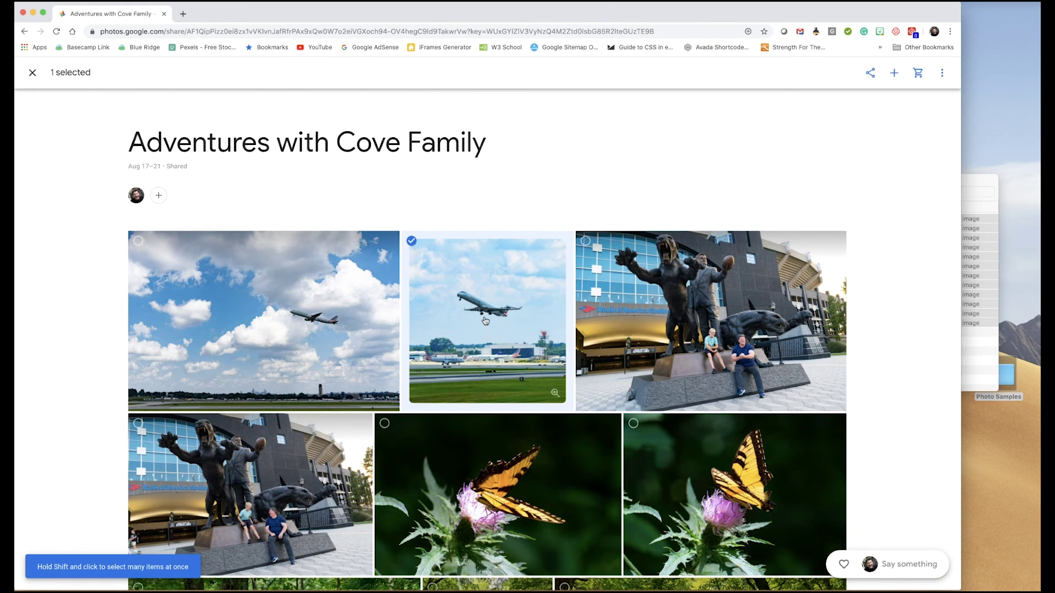
click(941, 75)
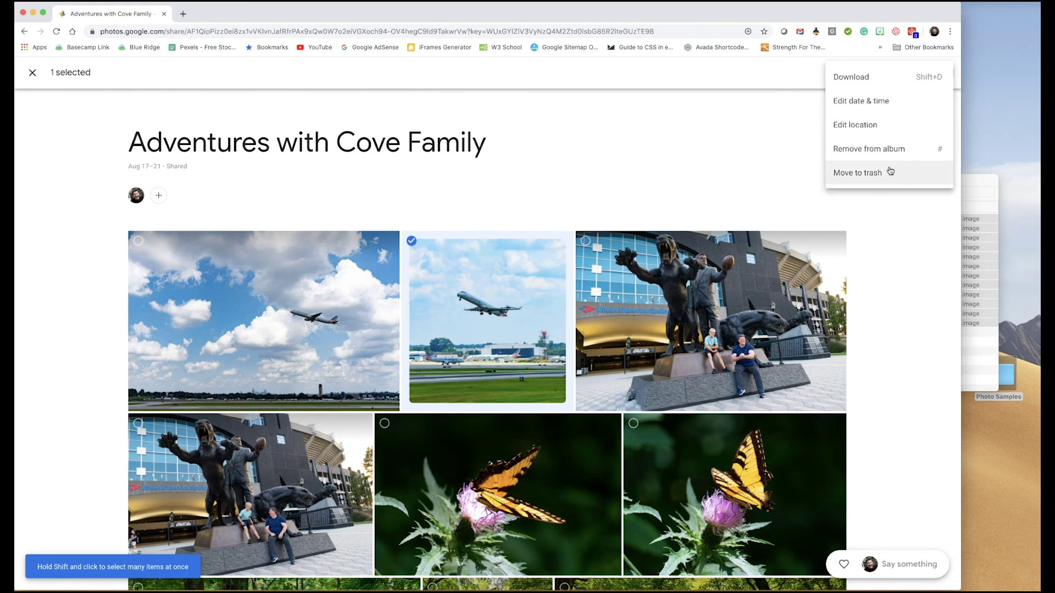
click(851, 77)
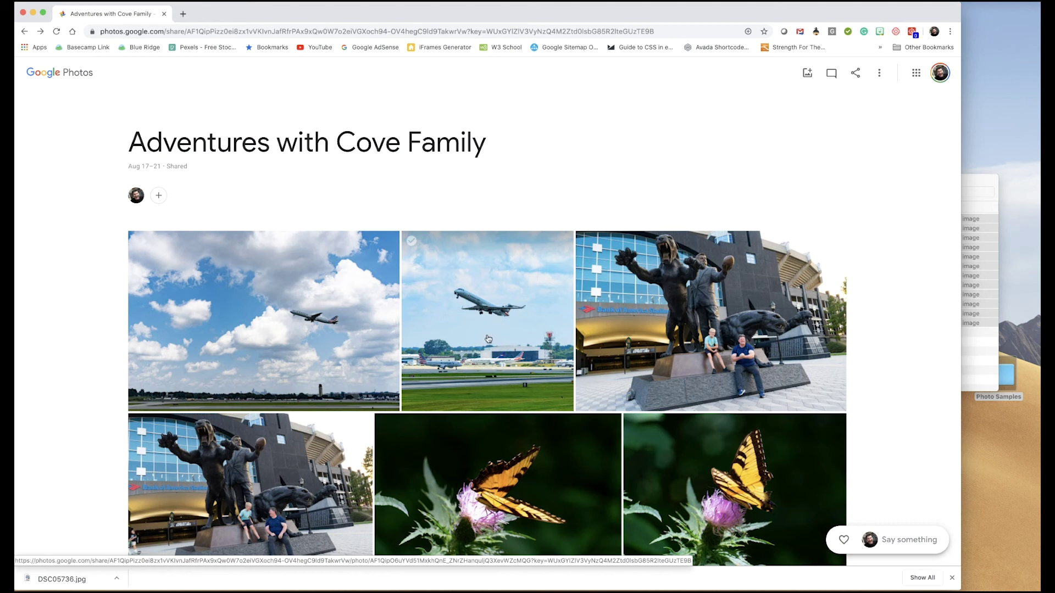
Step: Show the downloaded DSC05736.jpg in the Finder's Downloads folder and open it in the image viewer
click(116, 579)
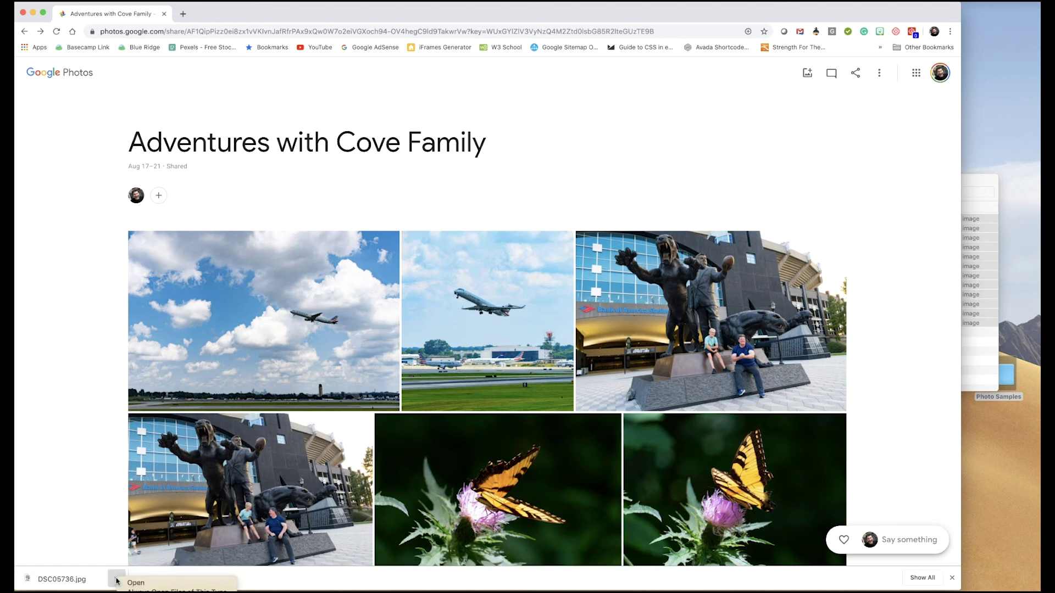
click(147, 592)
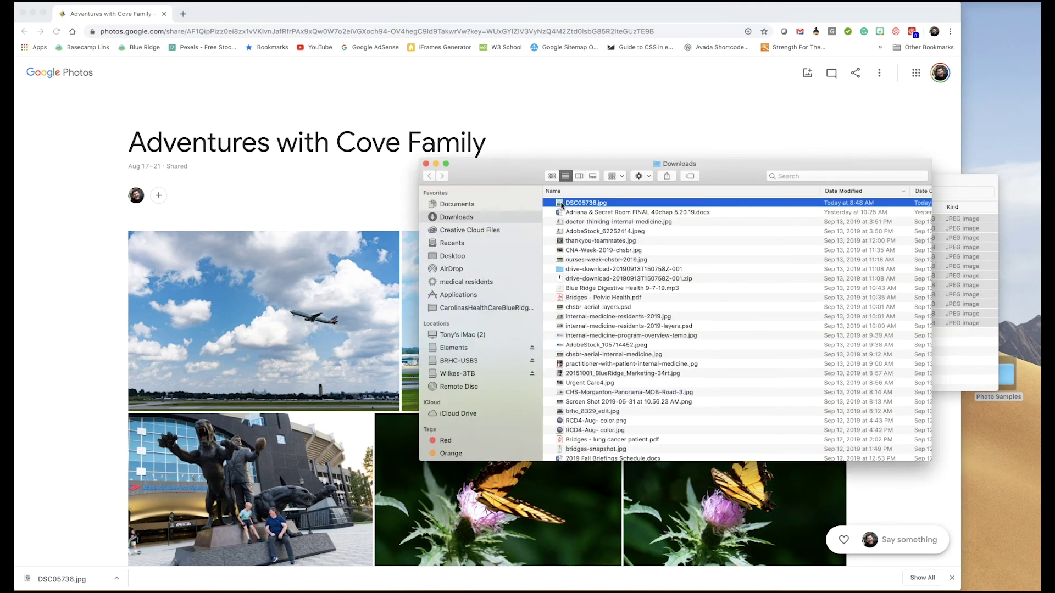
double_click(561, 204)
Step: Move the Downloads window aside, then resize and place the DSC05736.jpg image window next to the Photo Samples folder window
drag(646, 173, 992, 439)
drag(15, 8, 212, 6)
drag(759, 591, 575, 514)
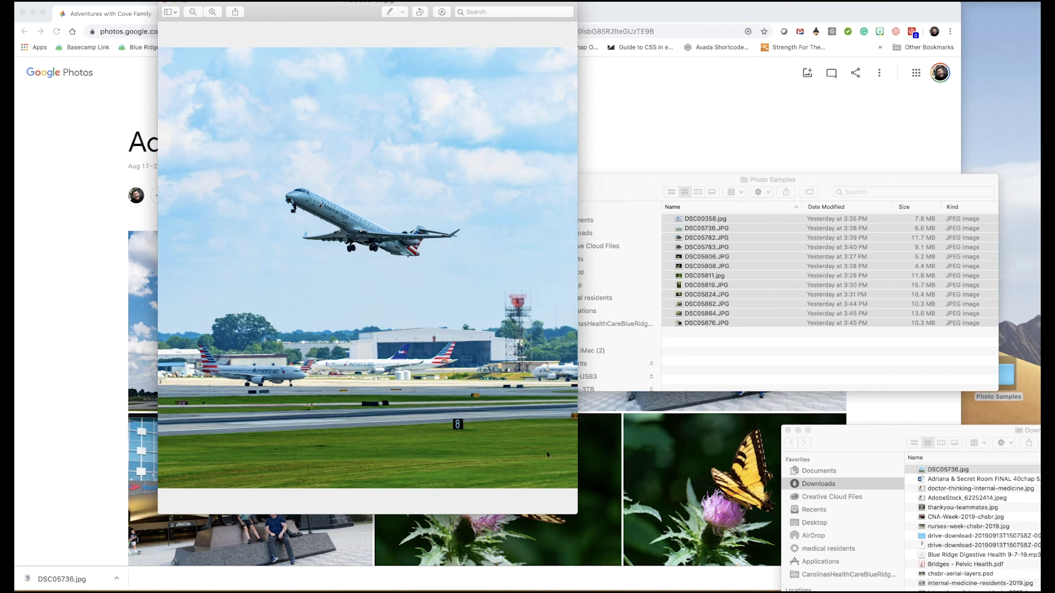
drag(564, 1, 636, 33)
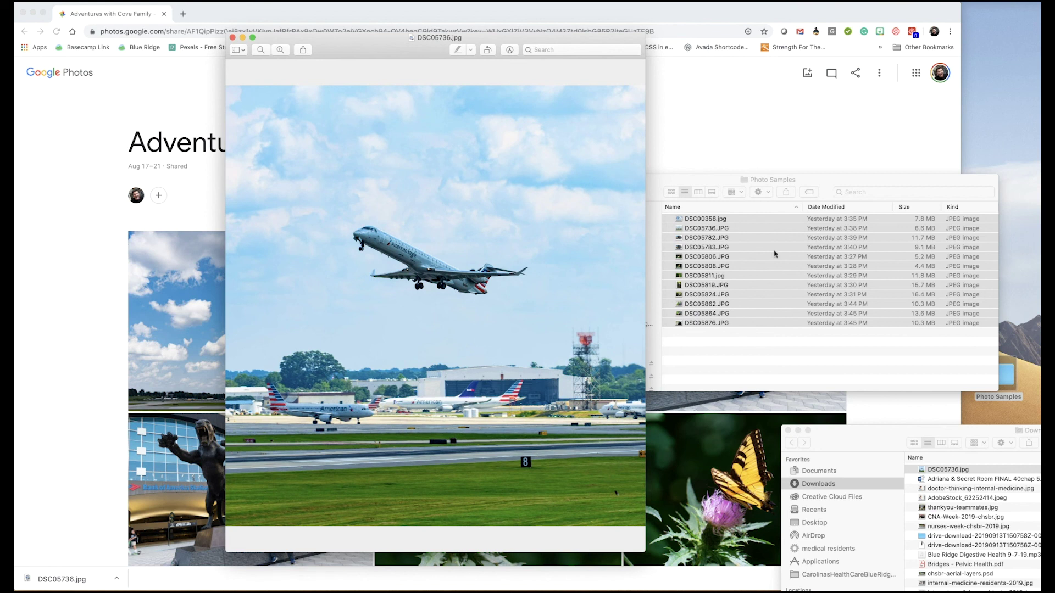
mouse_move(572, 43)
mouse_down()
mouse_move(607, 43)
mouse_move(560, 48)
mouse_up()
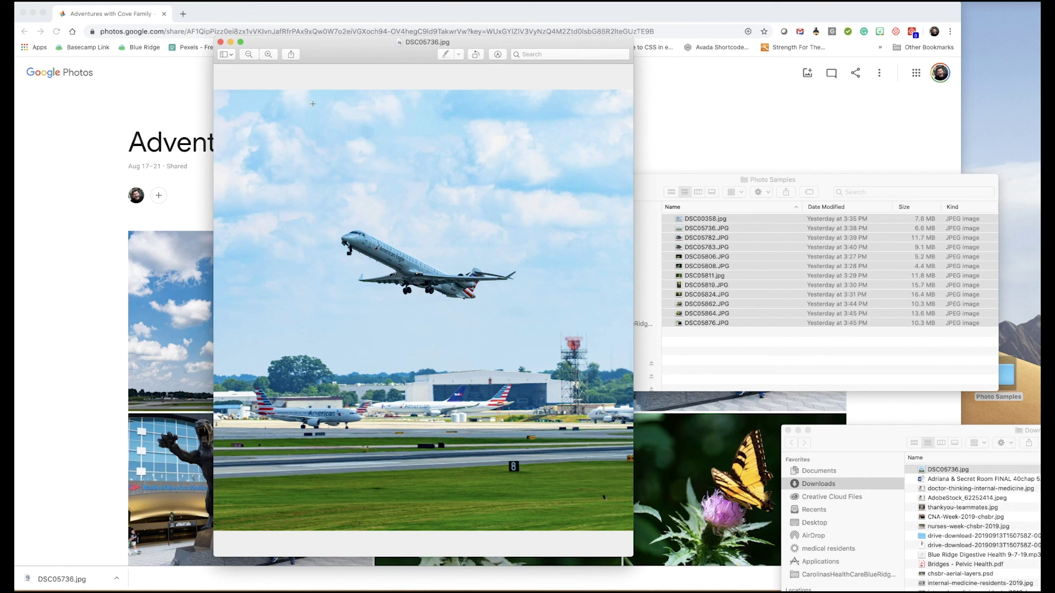
drag(366, 55, 301, 59)
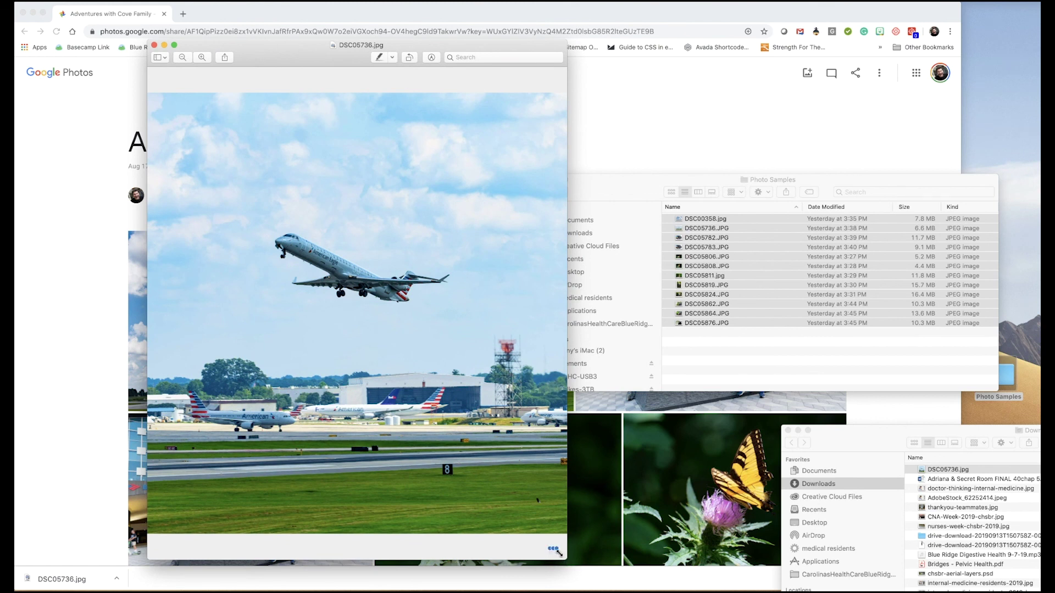
drag(558, 555, 588, 567)
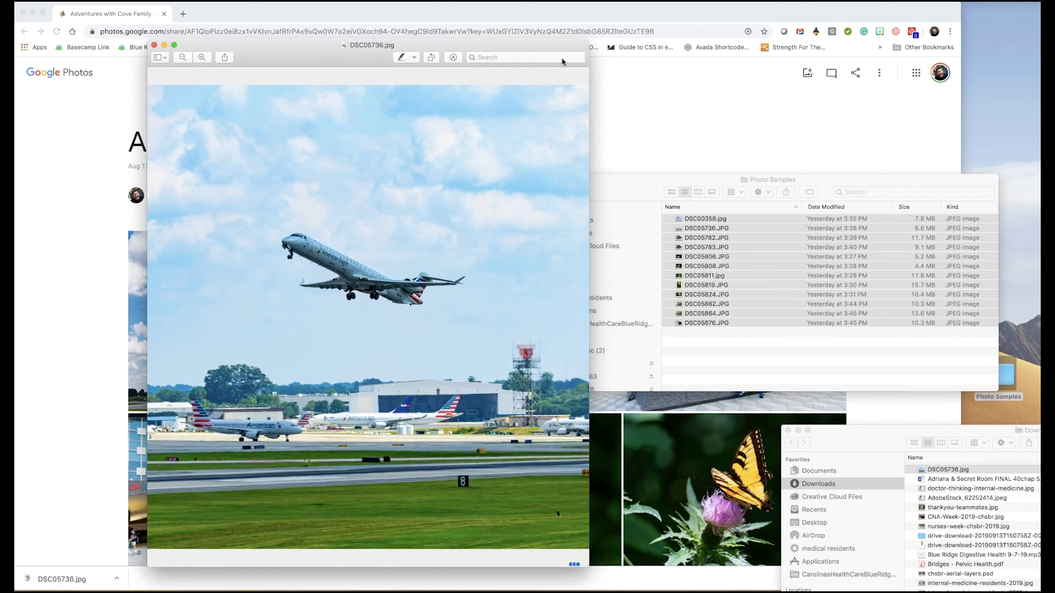
drag(555, 49, 589, 28)
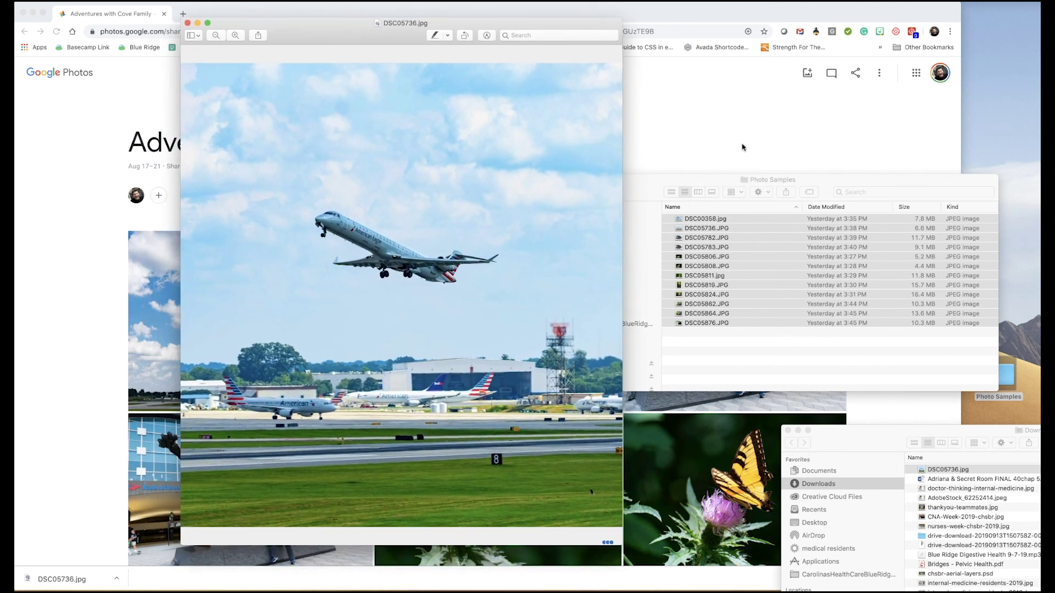